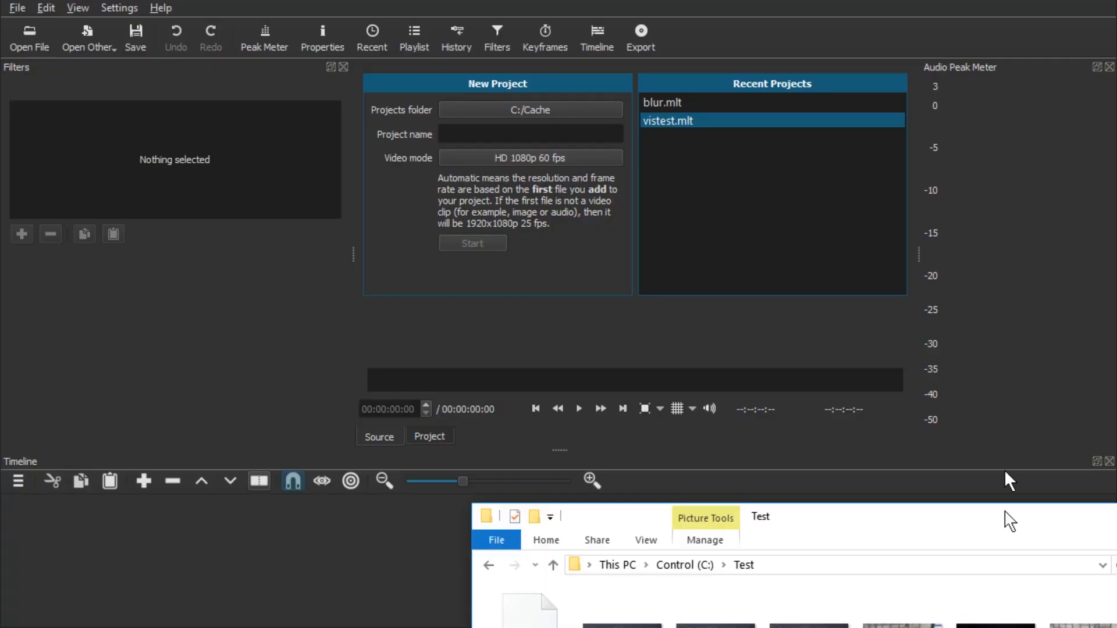
Step: Load mil_talk.mp4 from the Test folder and place it on the timeline
drag(1007, 520, 994, 110)
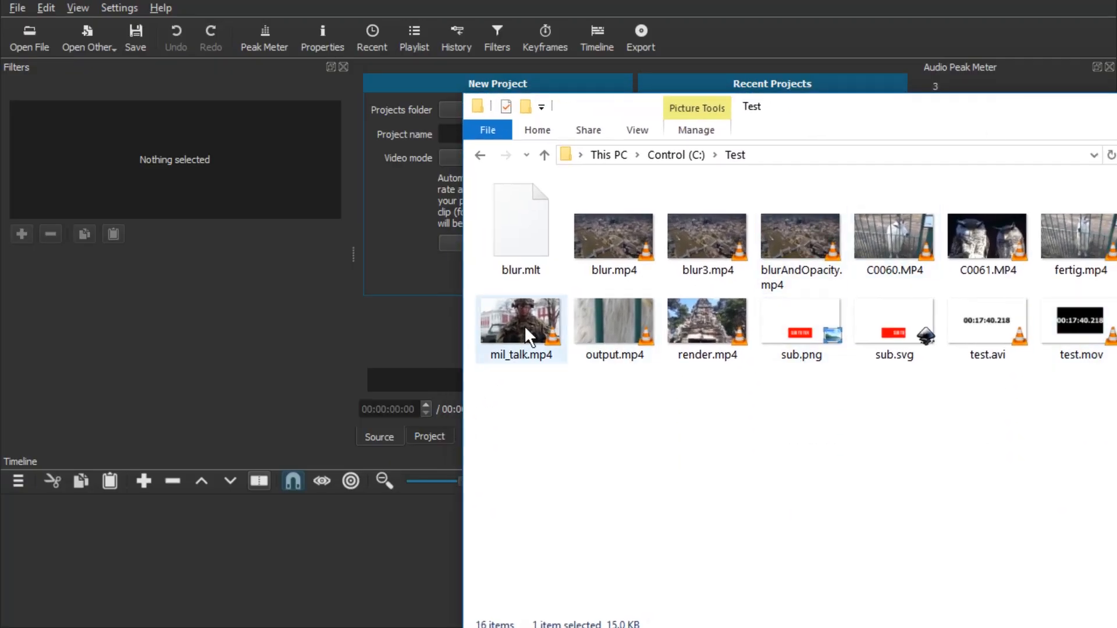
drag(527, 326, 541, 264)
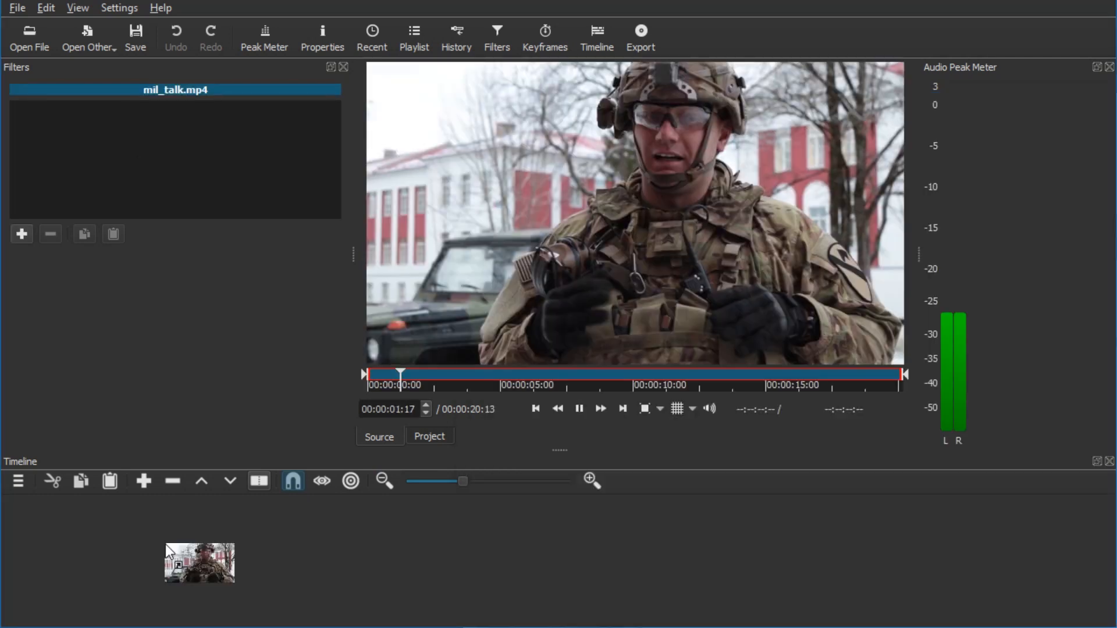
drag(165, 544, 167, 553)
Step: Set the timeline clip's speed to 1.5x in its properties, then undo and redo that change
click(323, 52)
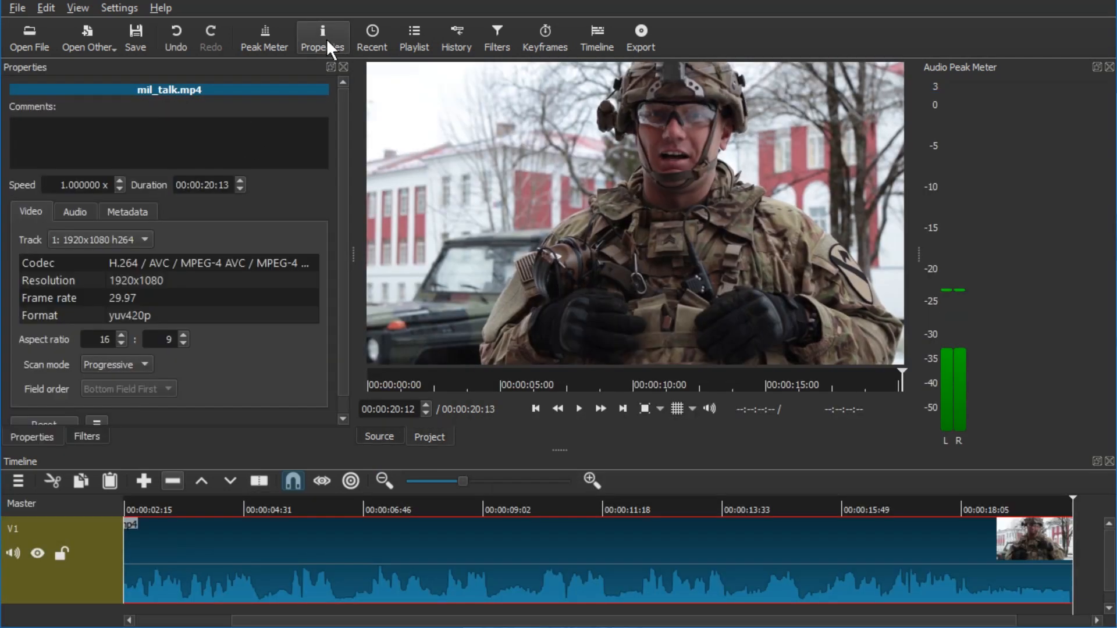
drag(66, 185, 162, 218)
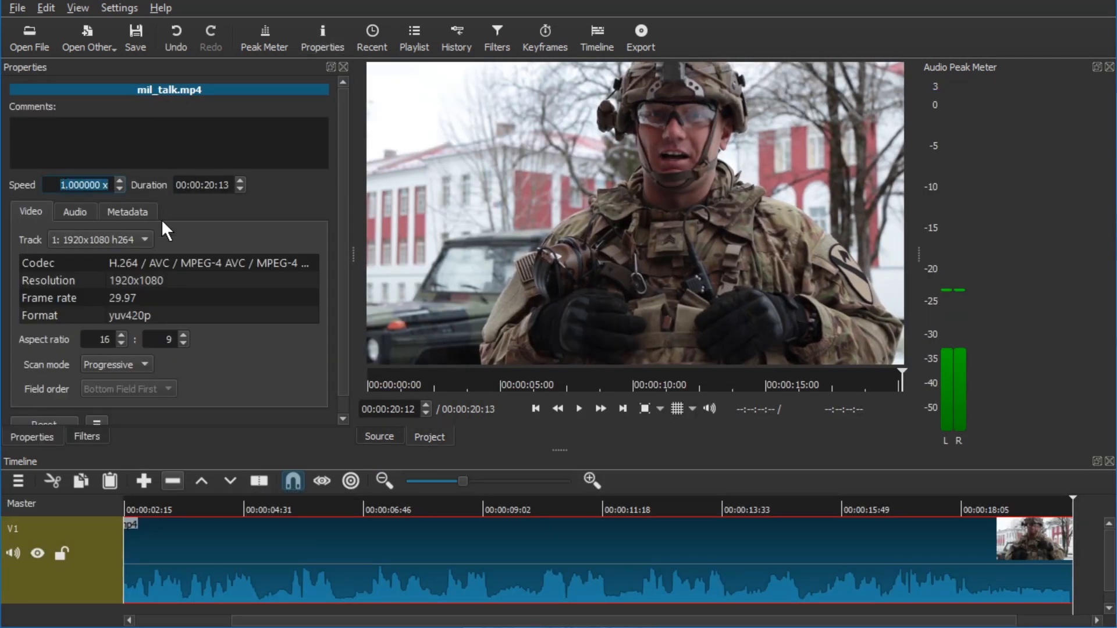
key(BackSpace)
text(5)
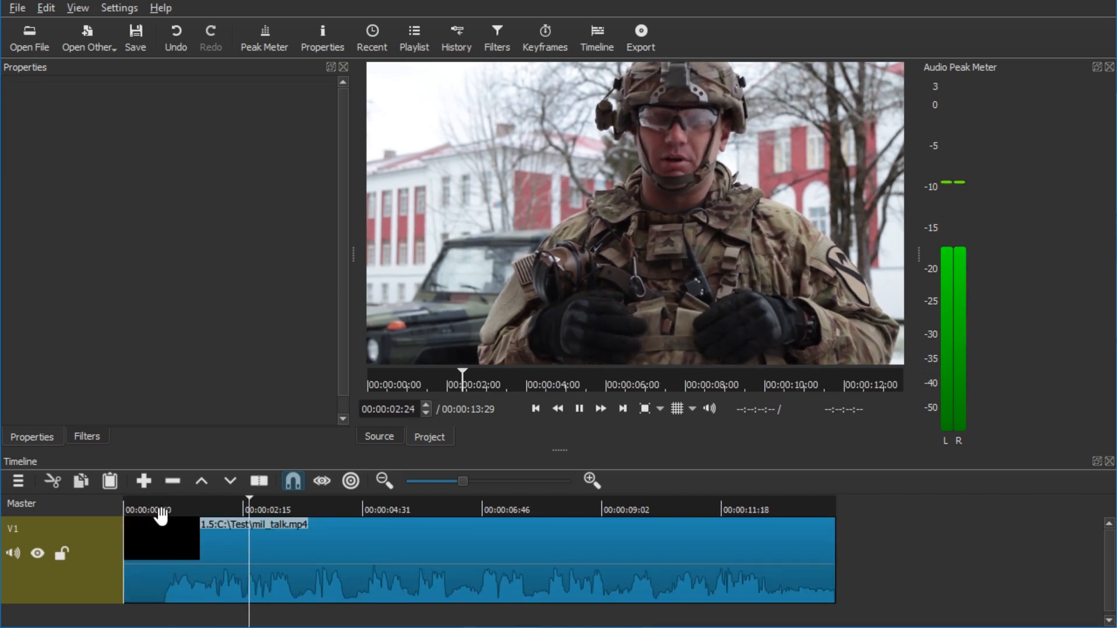
key(ctrl+z)
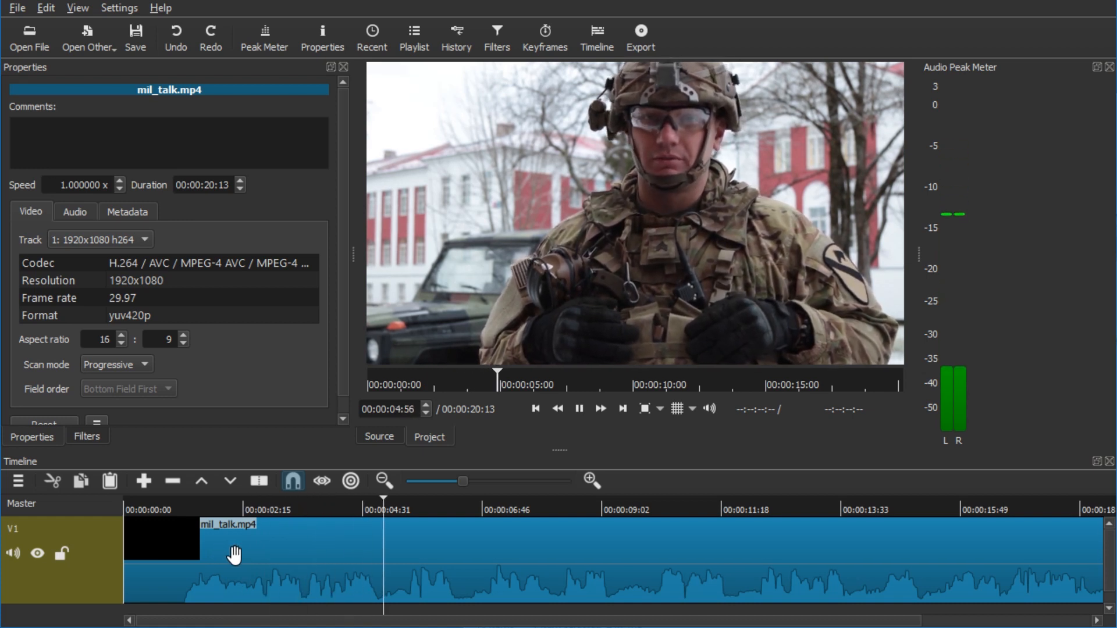
key(ctrl+y)
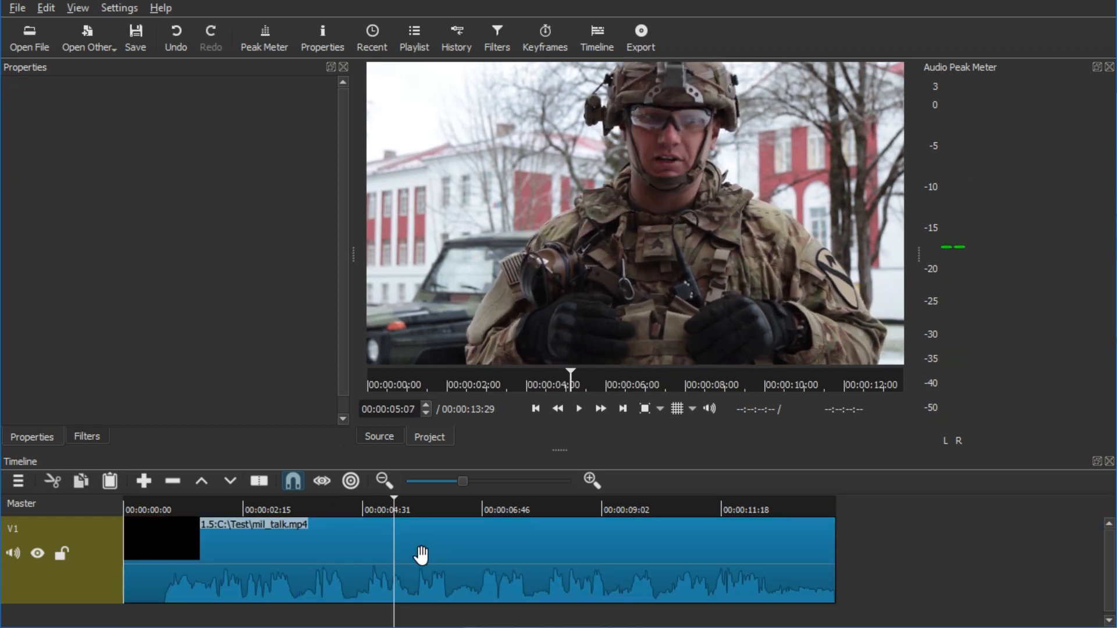
Step: Reset the clip's speed to 1 and detach its audio onto a separate track
drag(556, 452, 559, 344)
click(220, 430)
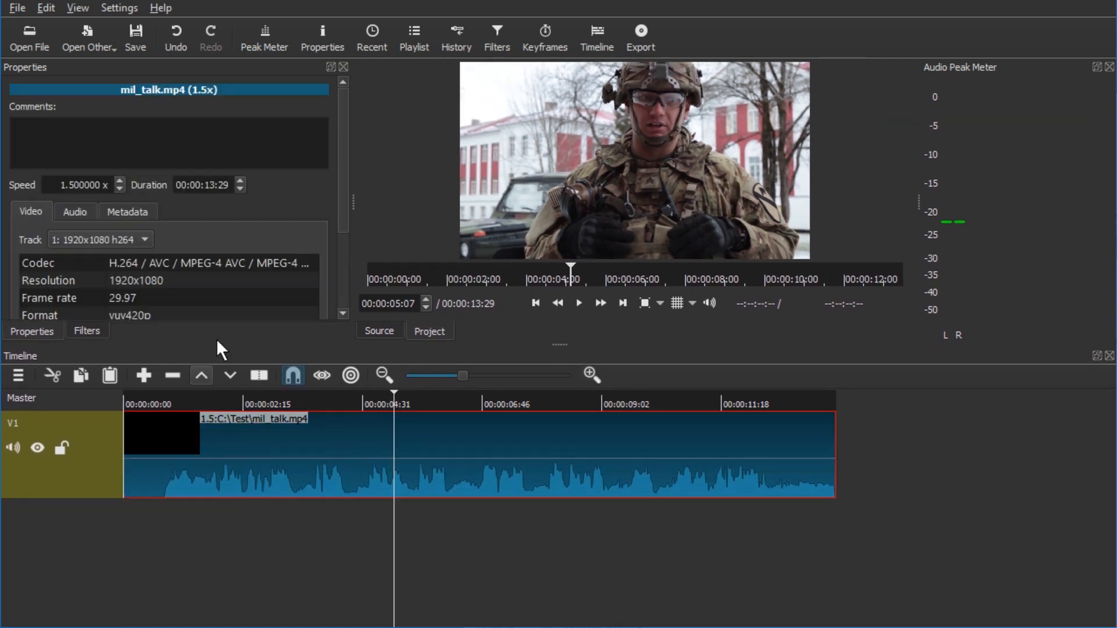
click(67, 180)
key(ctrl+a)
text(1)
key(Return)
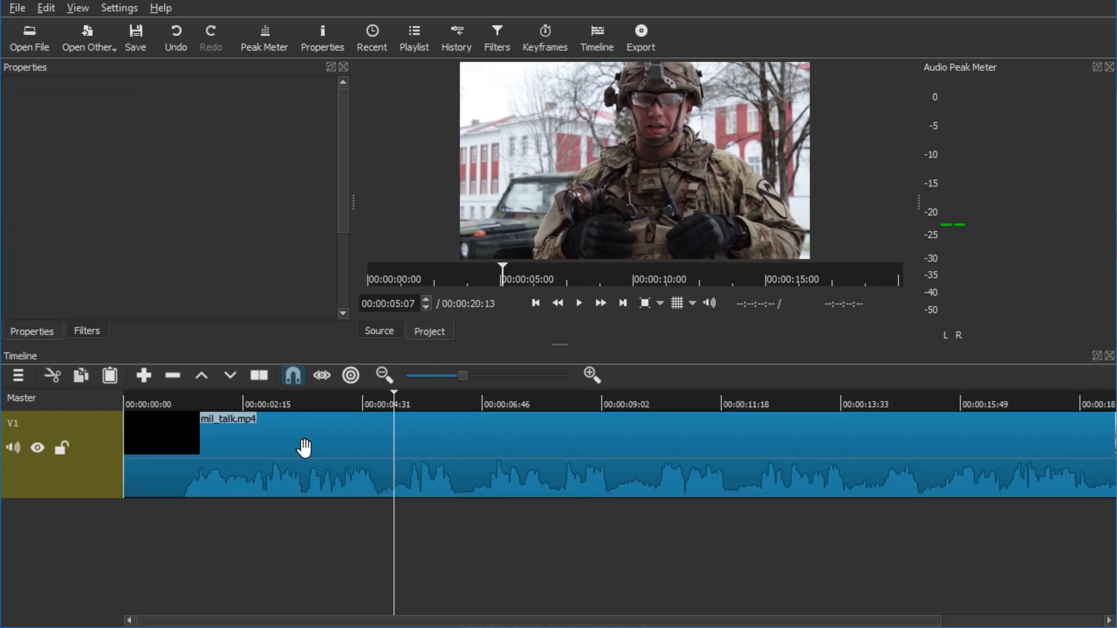
right_click(363, 433)
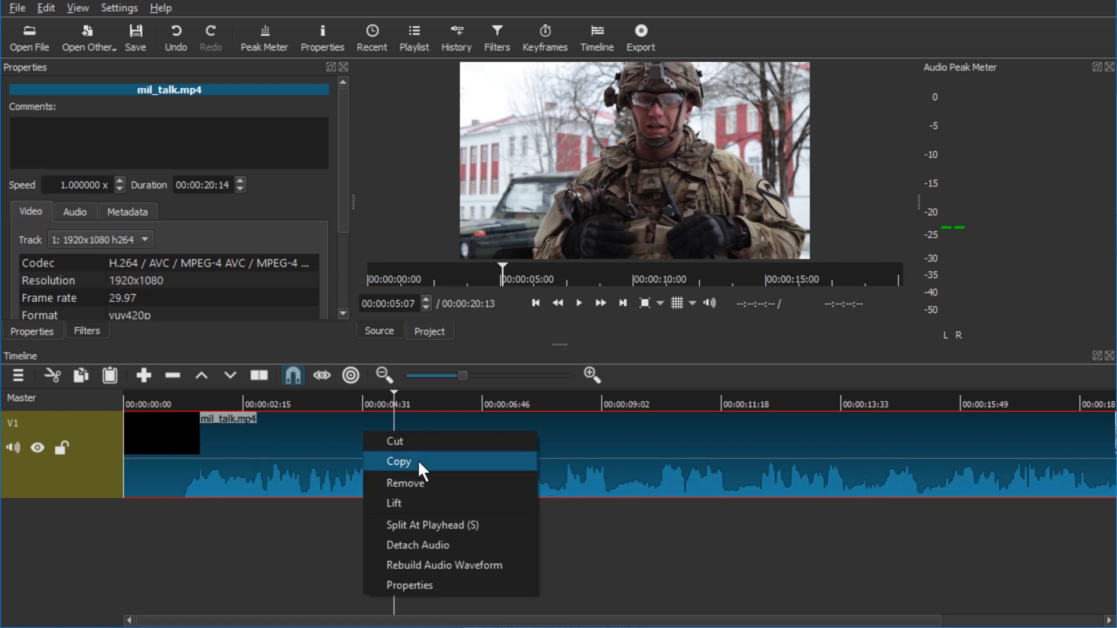
click(461, 549)
Step: Export the timeline with the WAV audio preset as voicenormal.wav in the Test folder
click(650, 46)
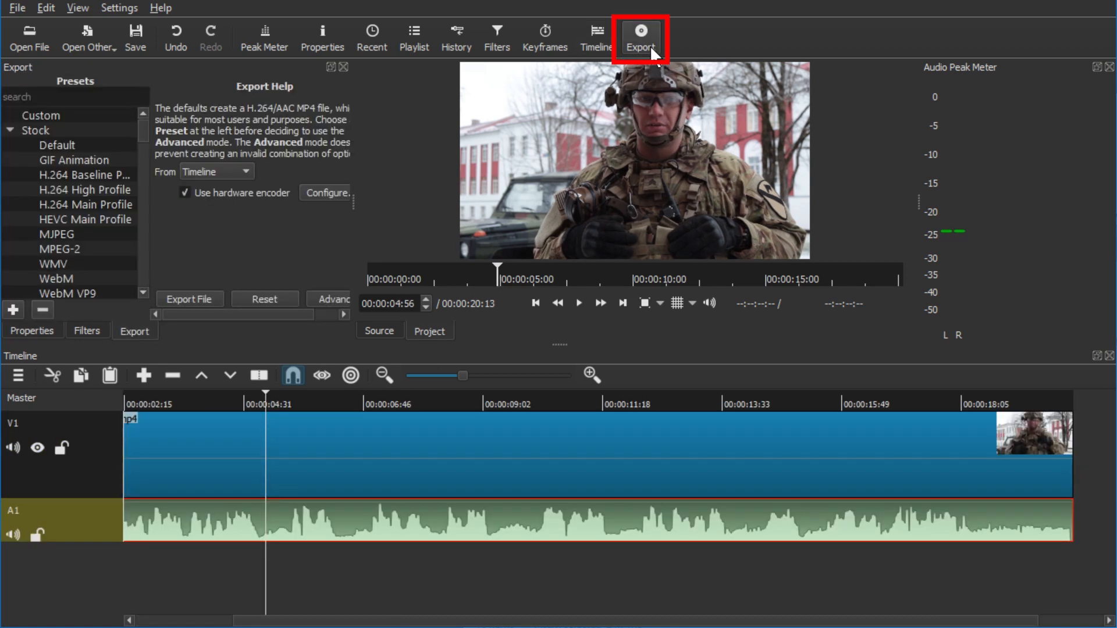
drag(139, 131, 143, 159)
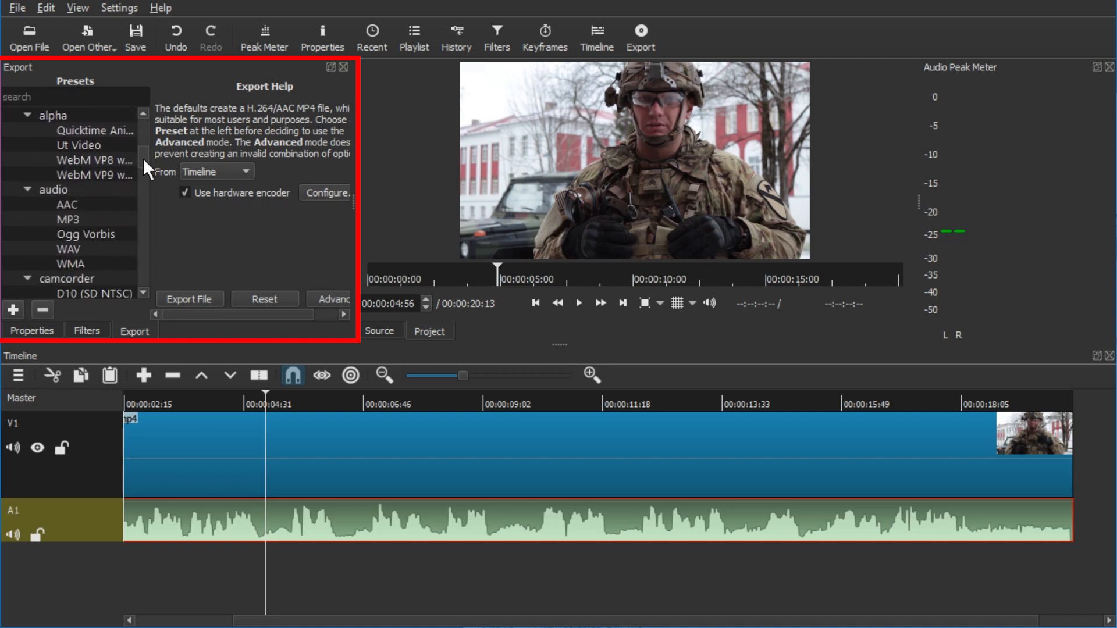
click(82, 249)
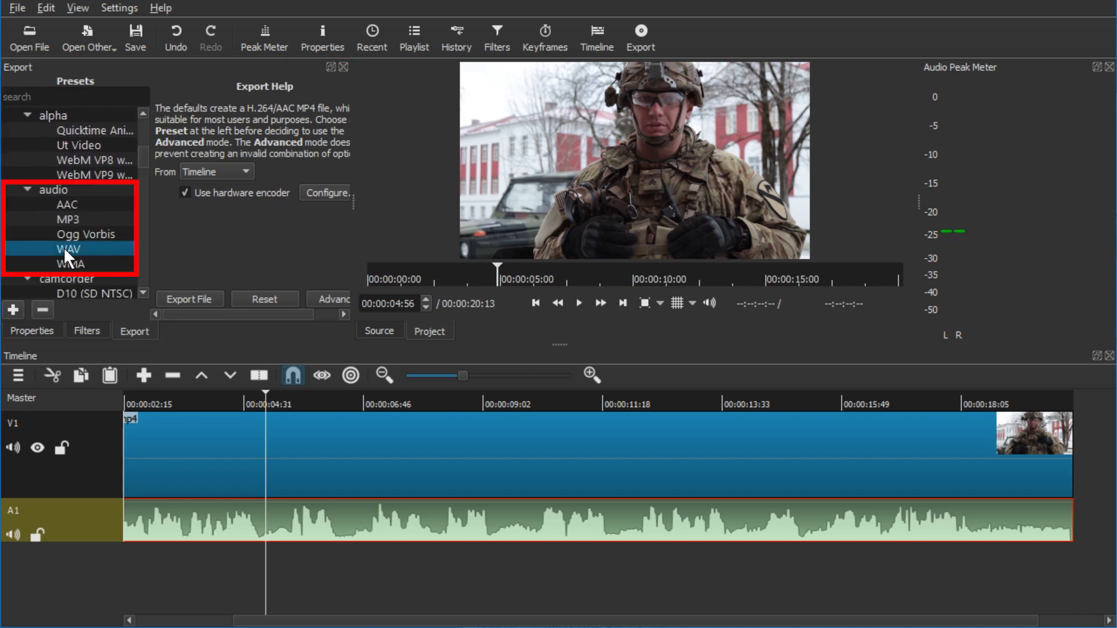
click(196, 301)
text(v)
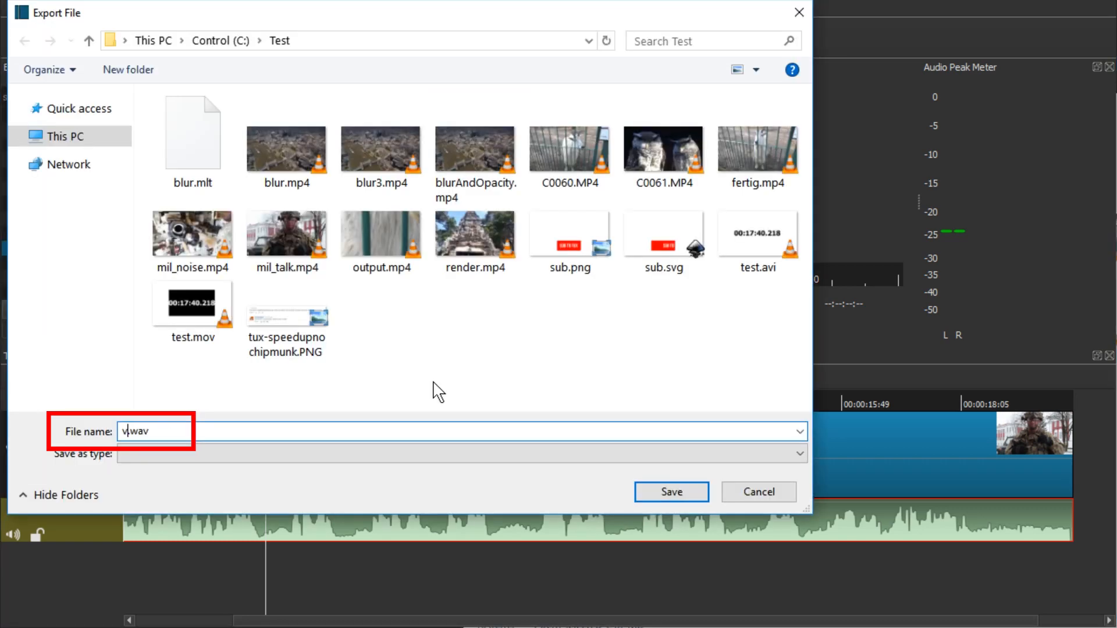
text(oicenormal)
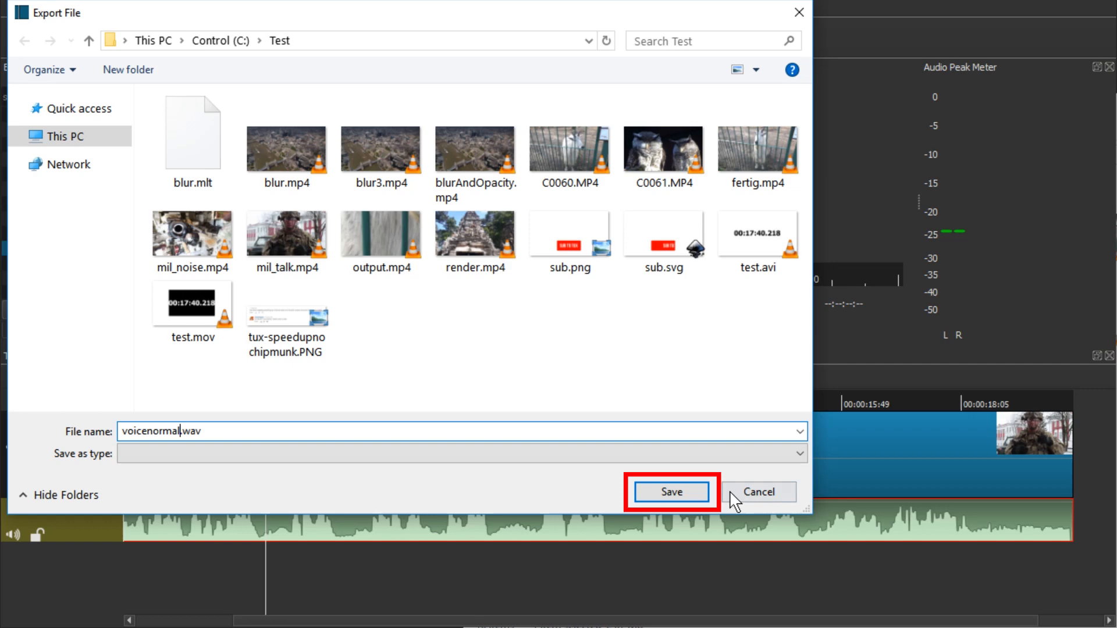
click(688, 491)
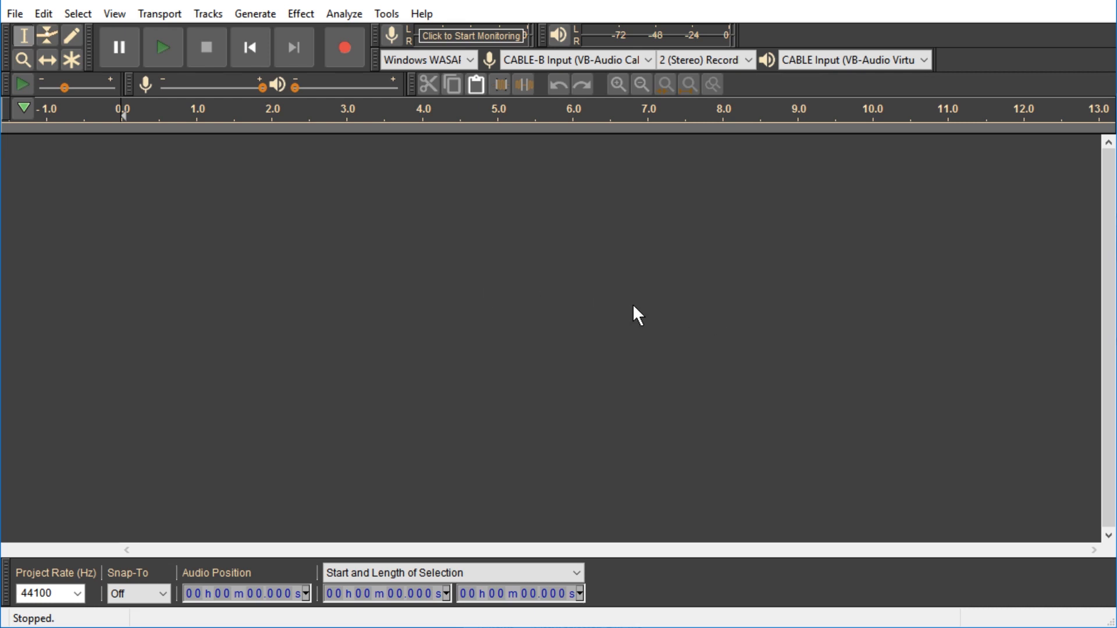
Step: Switch to Audacity, import mil_talk.mp4 into it, and undo the import
key(alt+Tab)
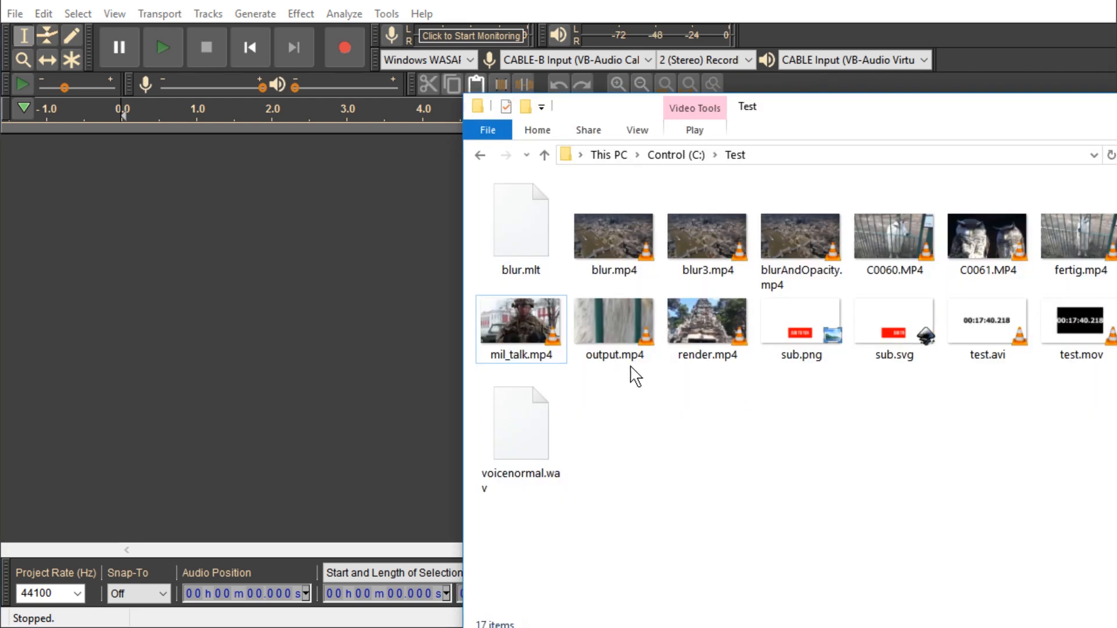
click(522, 433)
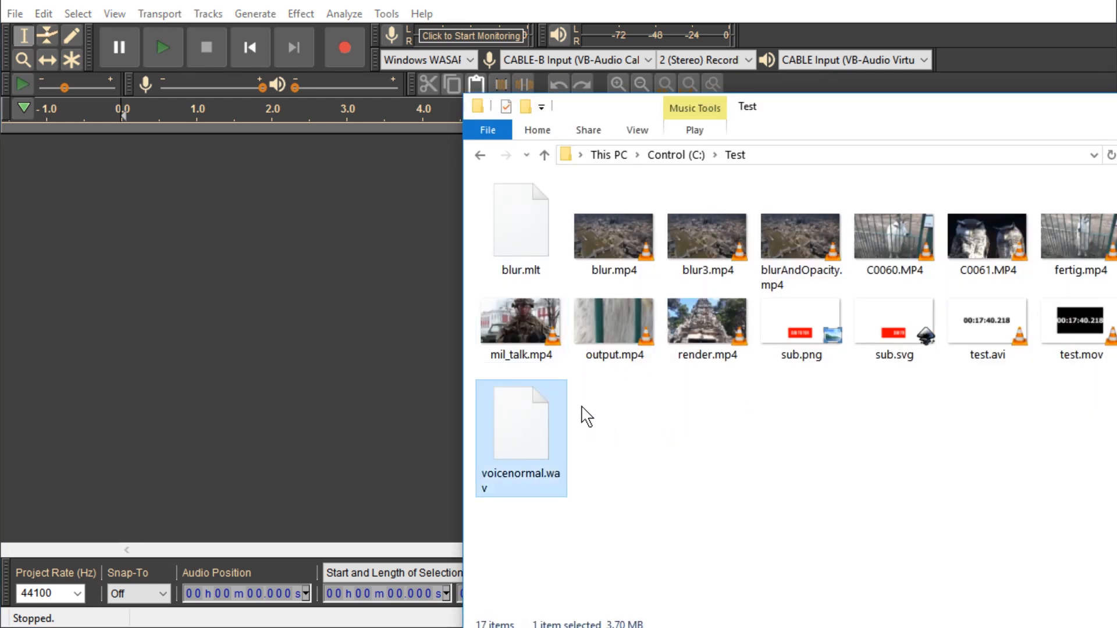
click(522, 328)
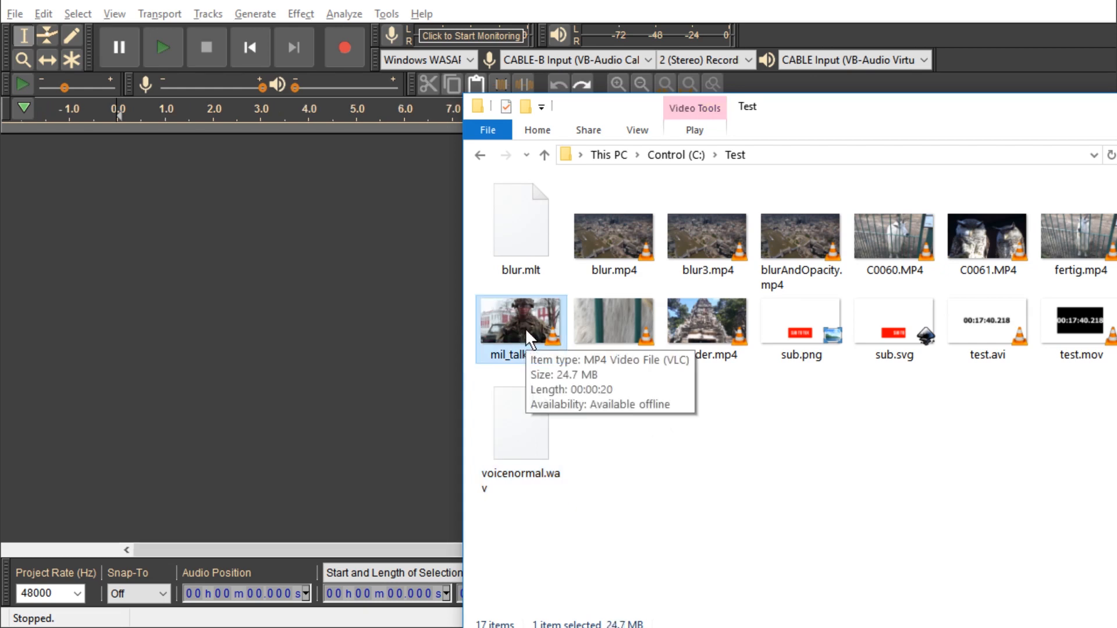
drag(525, 328, 315, 301)
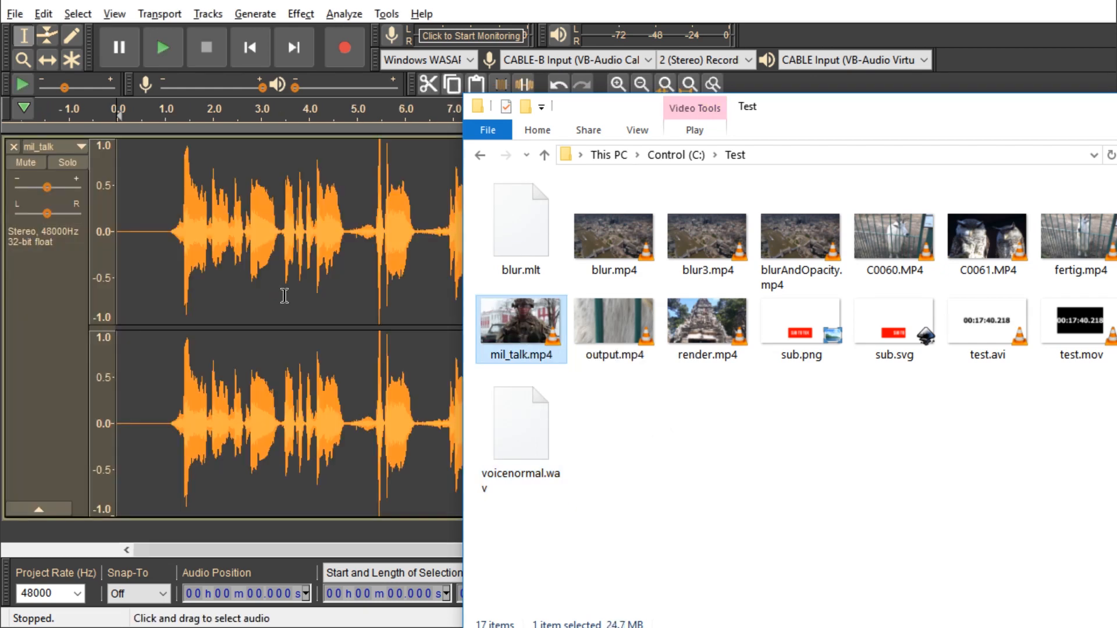
key(ctrl+z)
Step: Import voicenormal.wav into Audacity
key(alt+Tab)
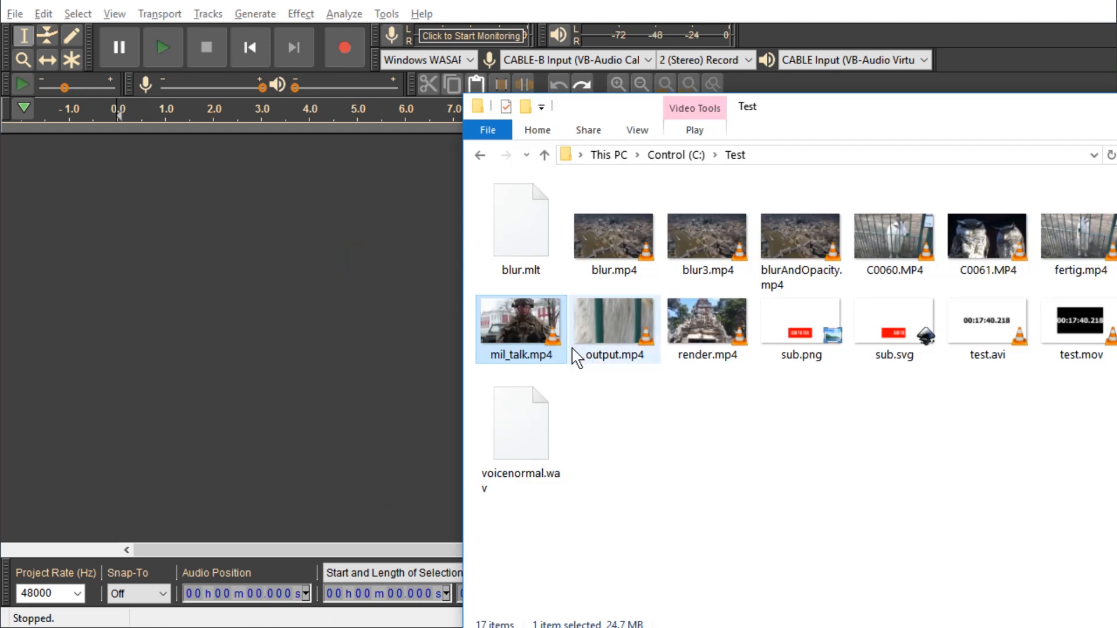
drag(521, 425, 180, 256)
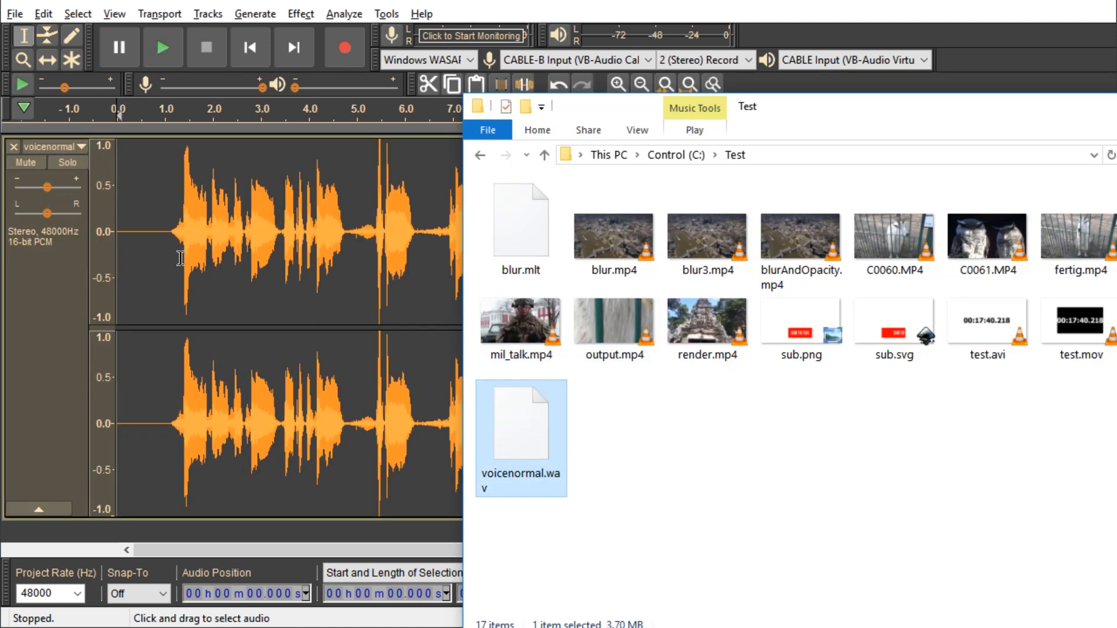
click(265, 249)
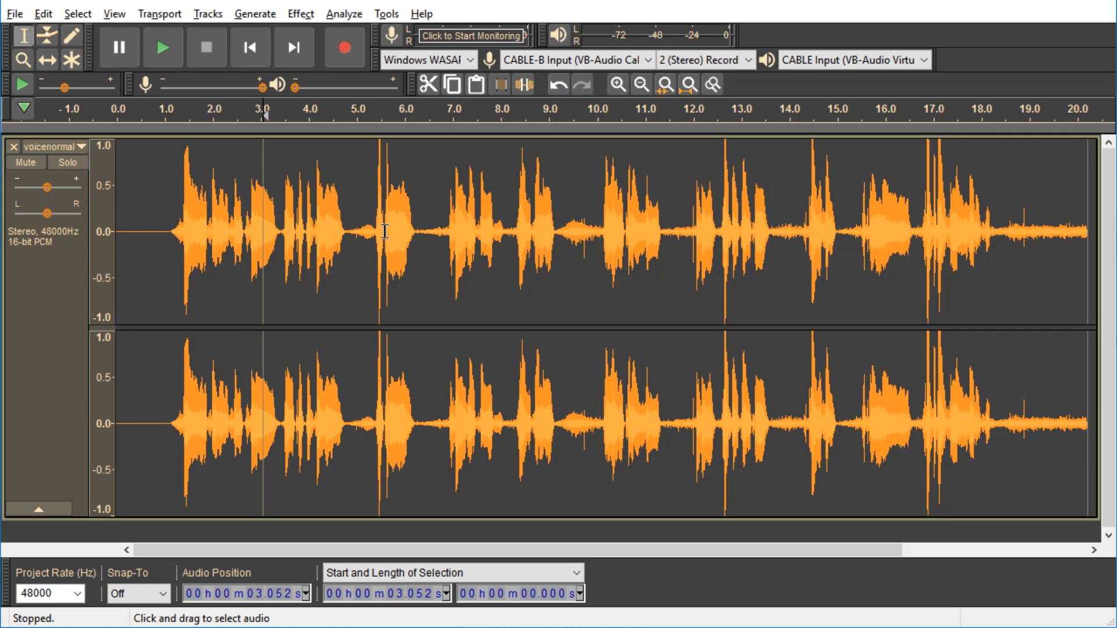
Step: Apply Change Speed to the whole track with a 1.500 speed multiplier
click(301, 13)
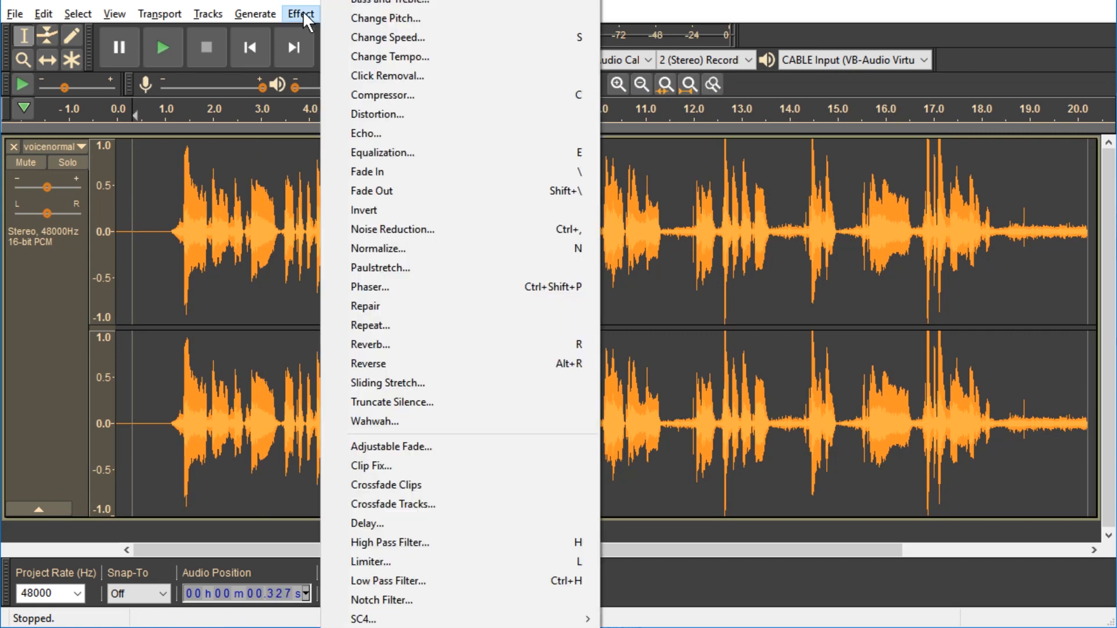
click(410, 38)
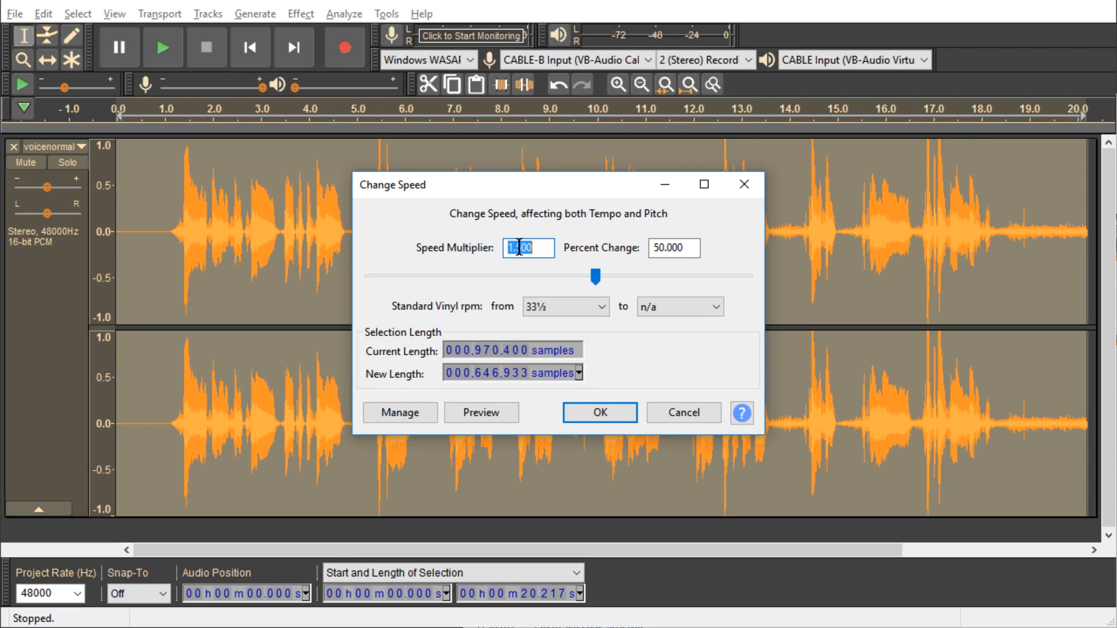
click(598, 412)
Step: Play back the sped-up track, then undo the speed change
click(162, 229)
key(space)
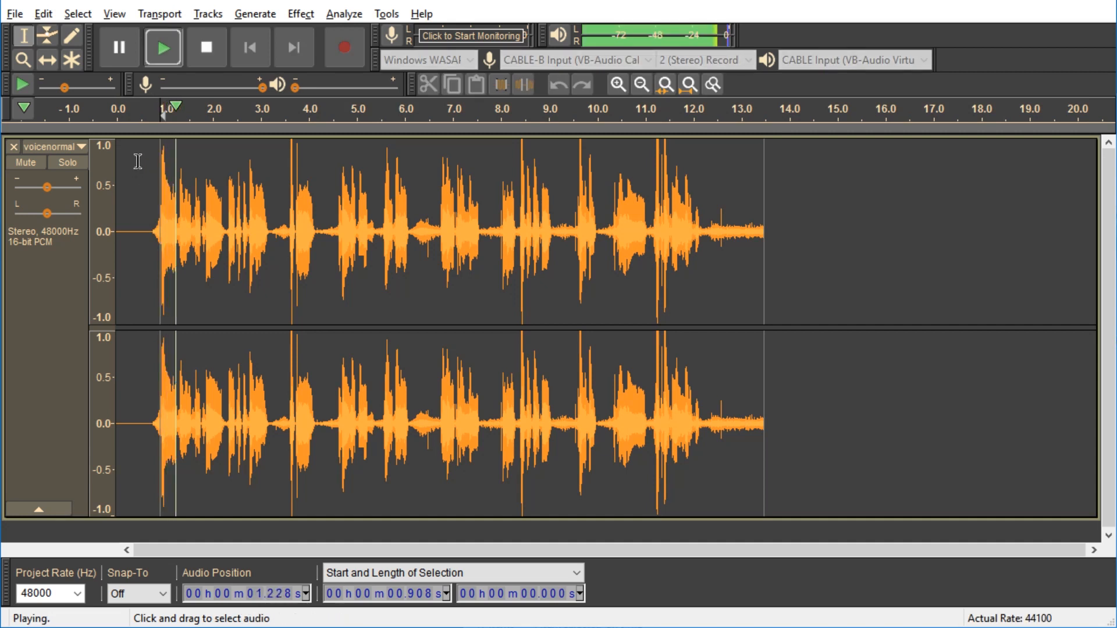
key(space)
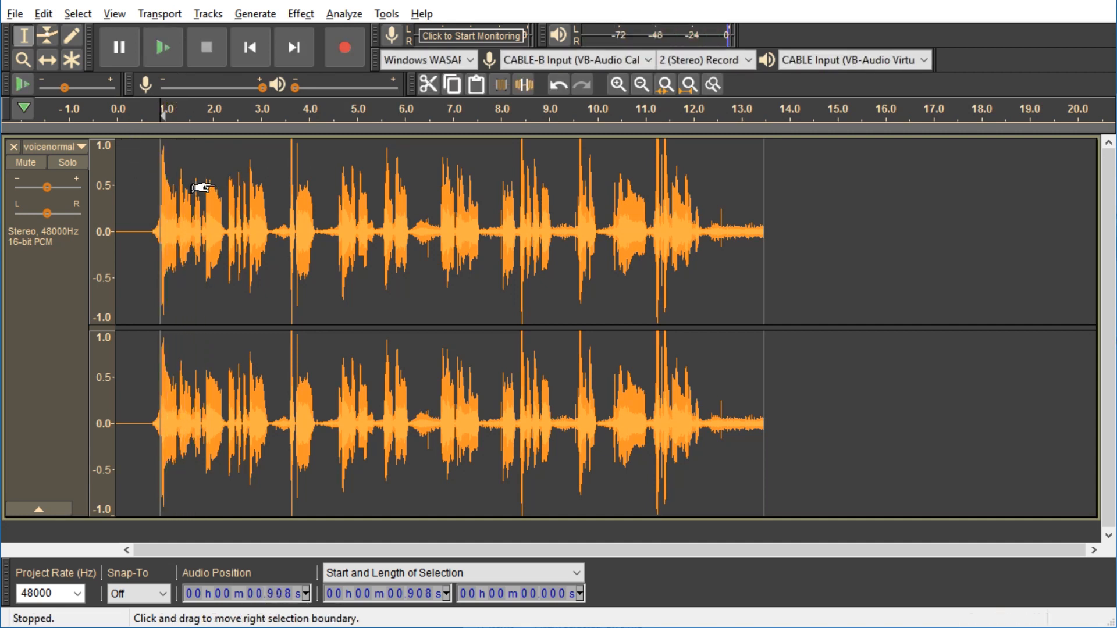
key(ctrl+z)
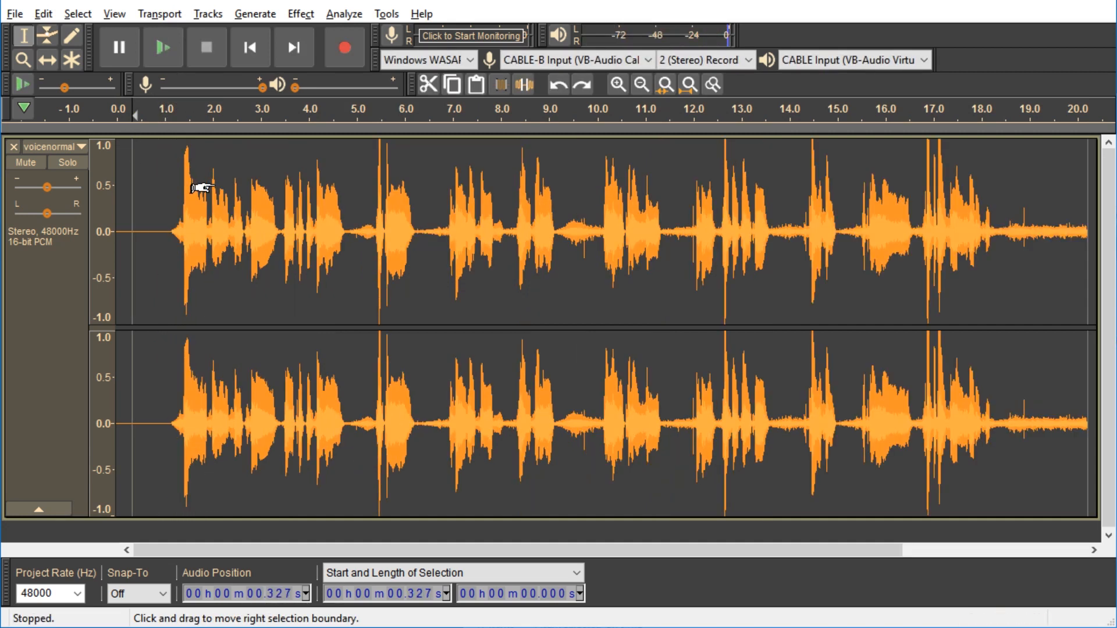
Step: Try Change Tempo percent changes of 0, 100 and 50, then cancel the dialog
click(296, 16)
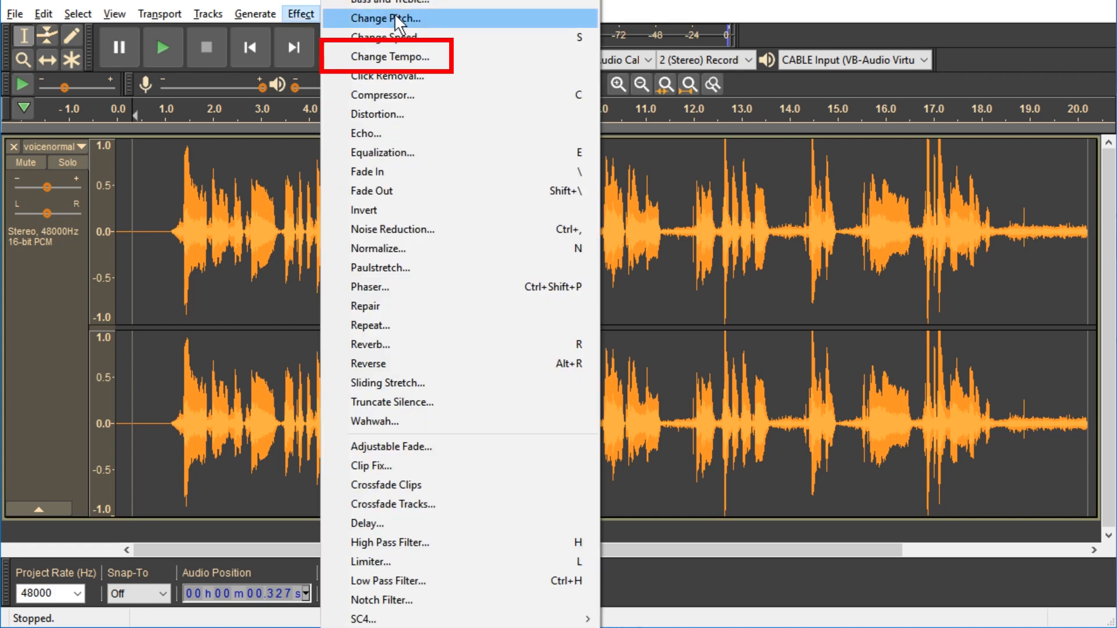
click(431, 58)
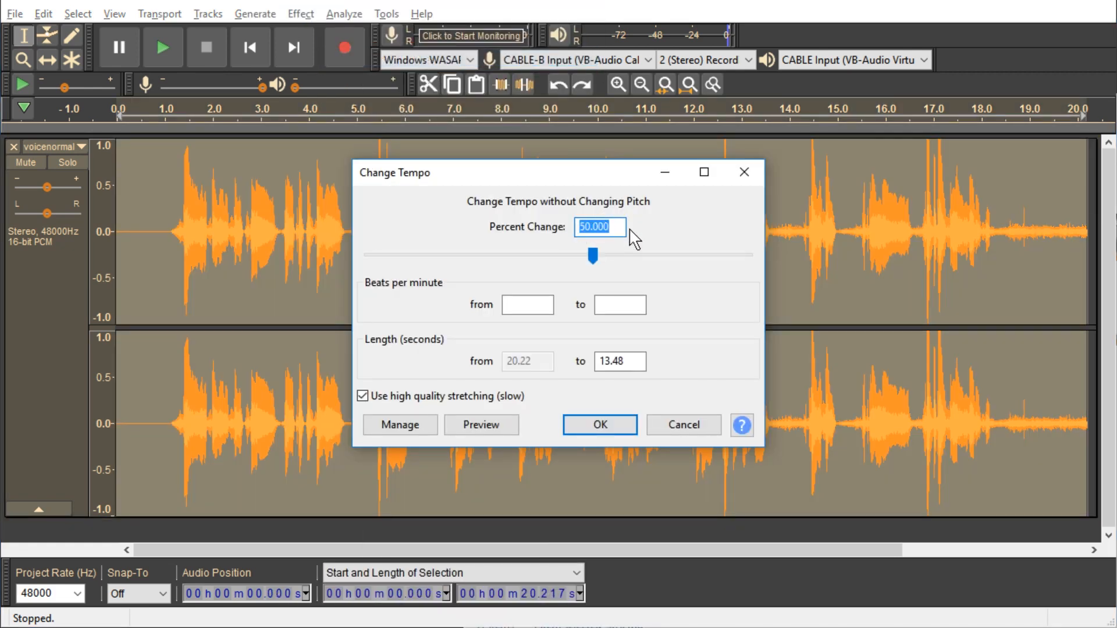
text(0)
key(Tab)
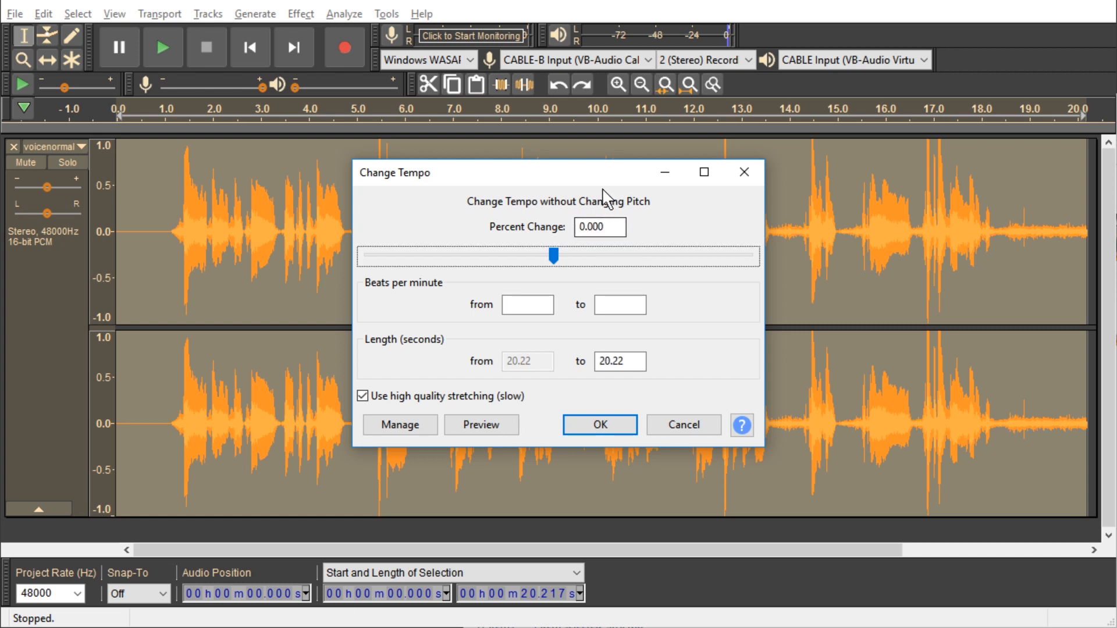
click(600, 233)
double_click(607, 236)
text(100)
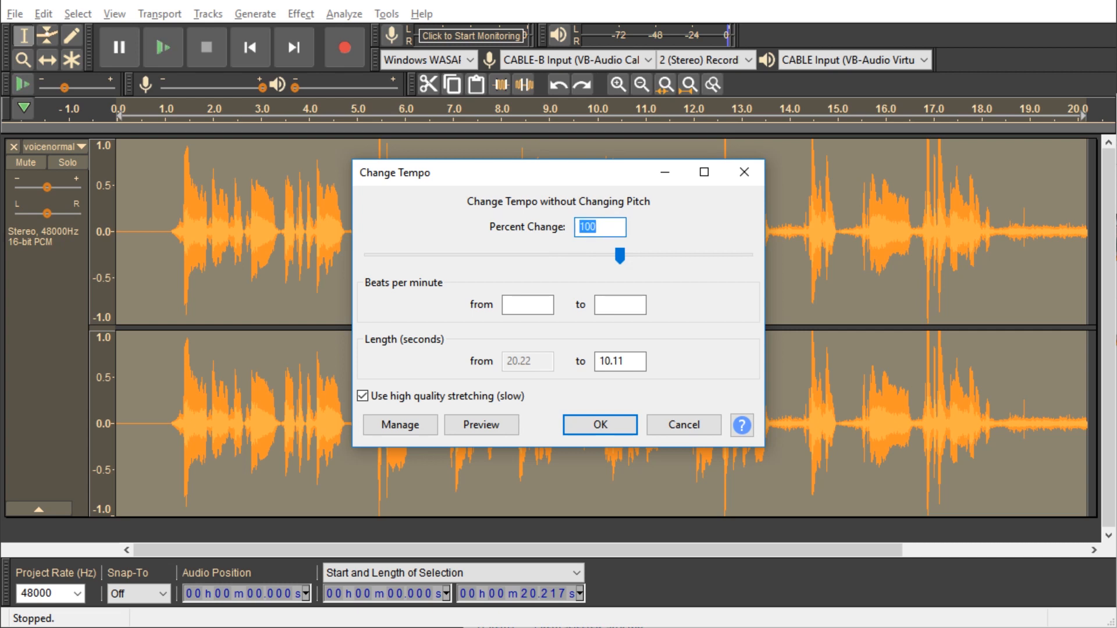
text(50)
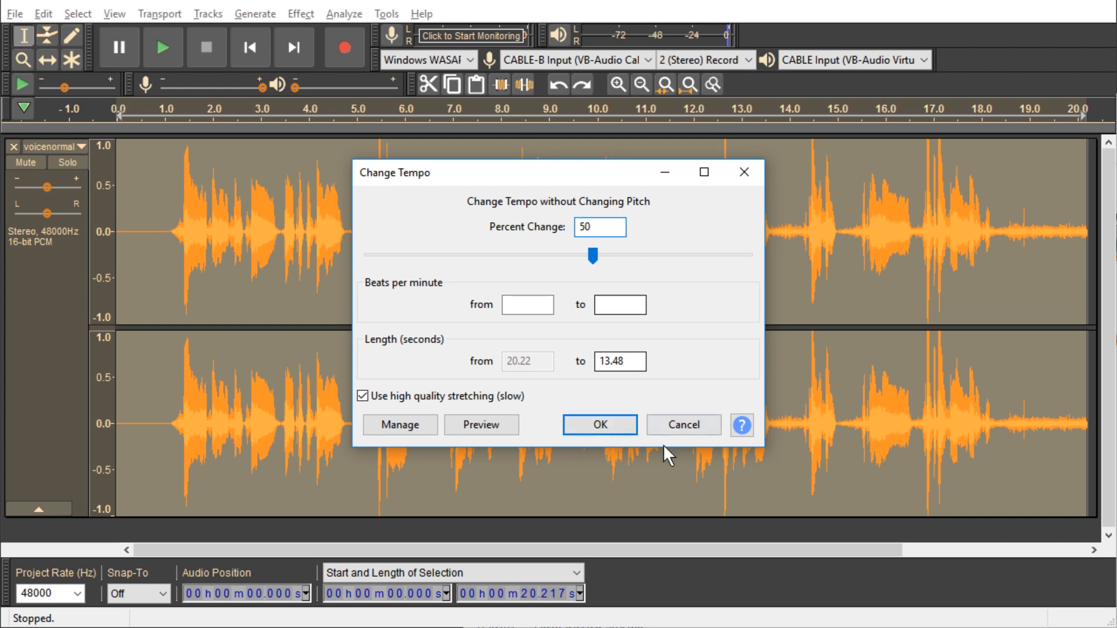
click(696, 423)
click(301, 13)
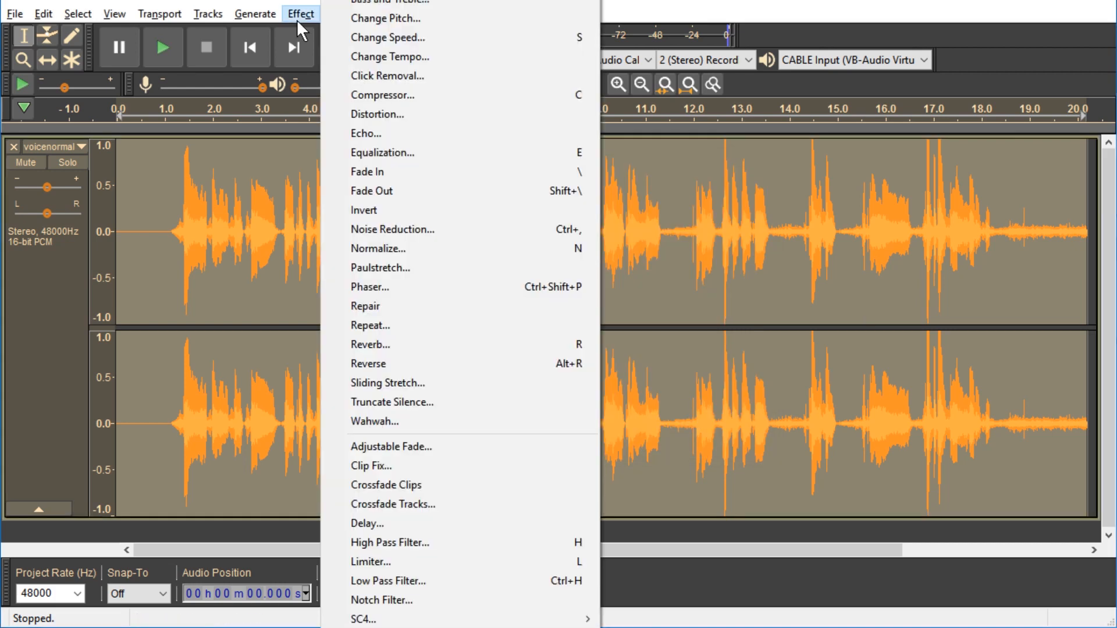
click(378, 35)
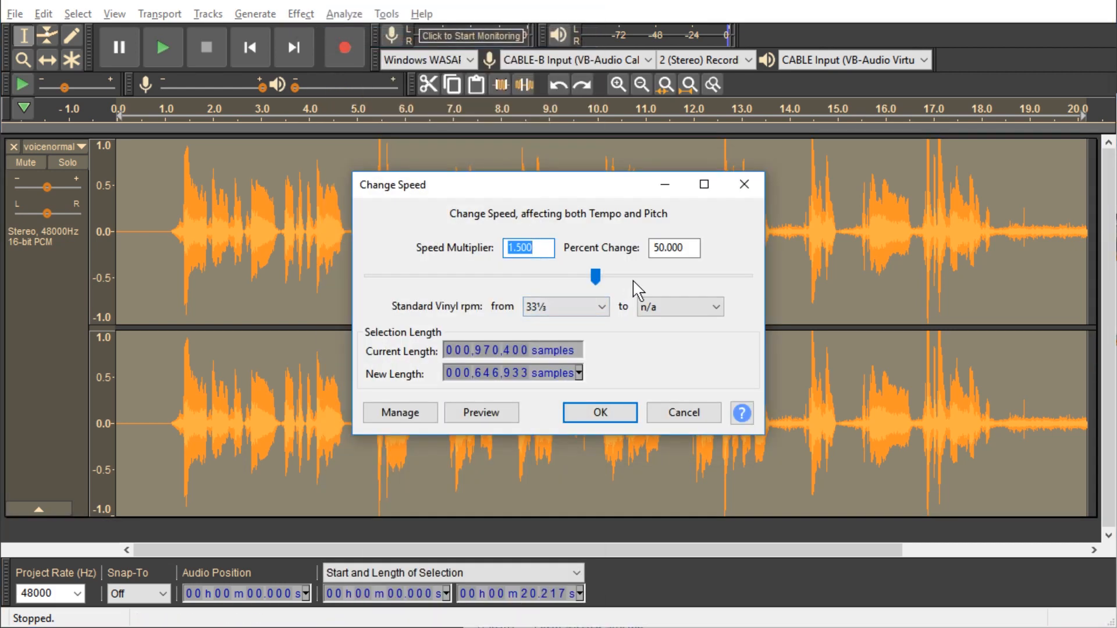
text(2)
key(Tab)
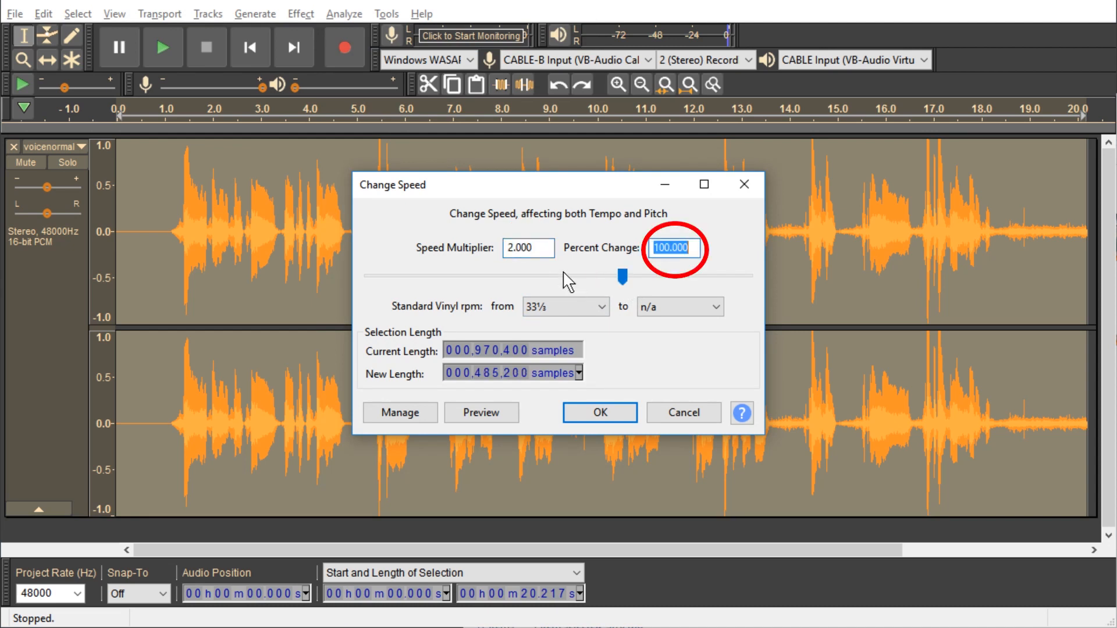
click(697, 256)
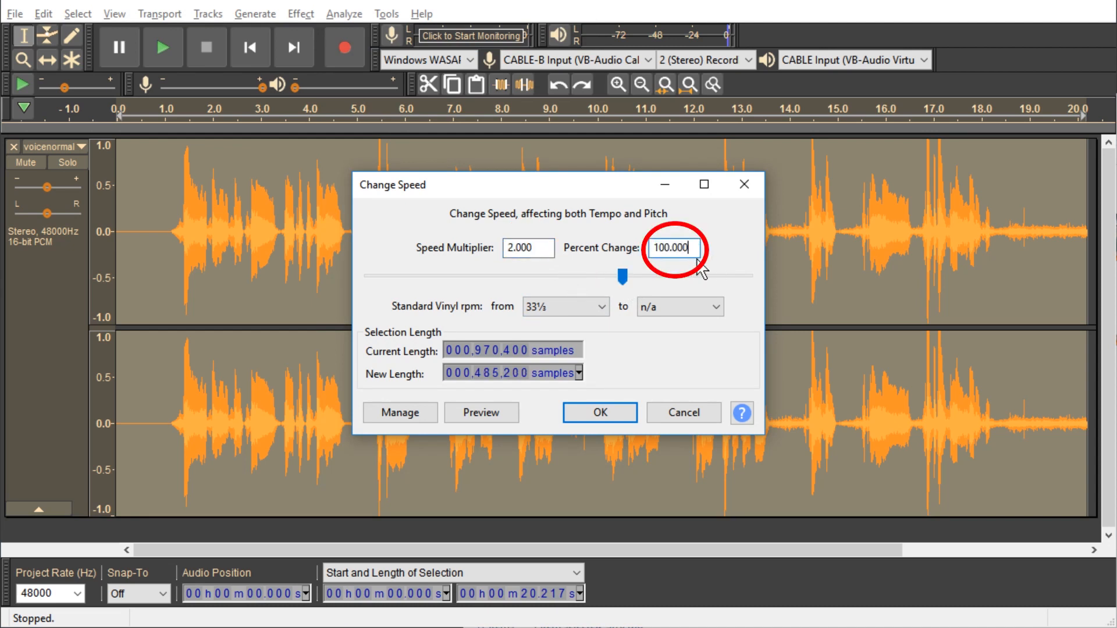
double_click(691, 254)
Step: Apply Change Tempo to the whole track with a 50 percent change
click(302, 14)
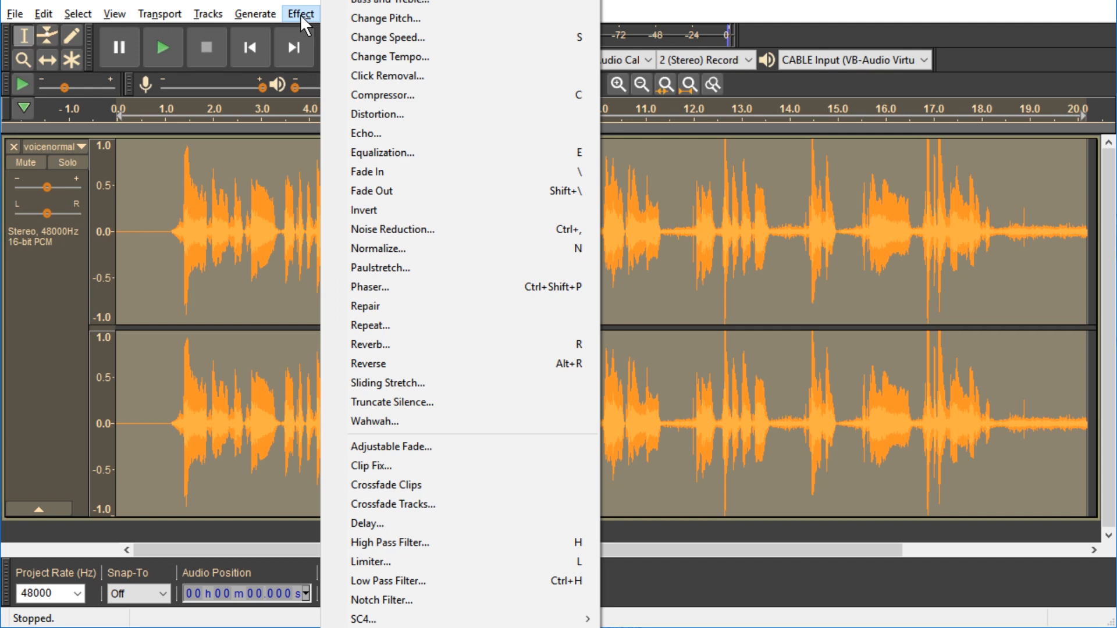
click(434, 58)
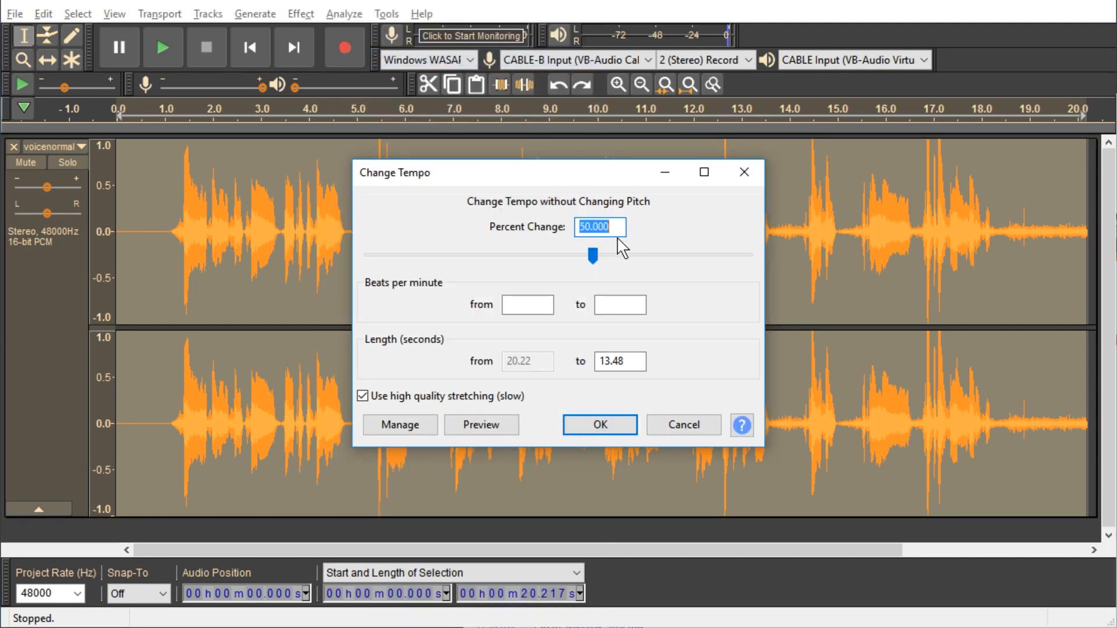
click(602, 425)
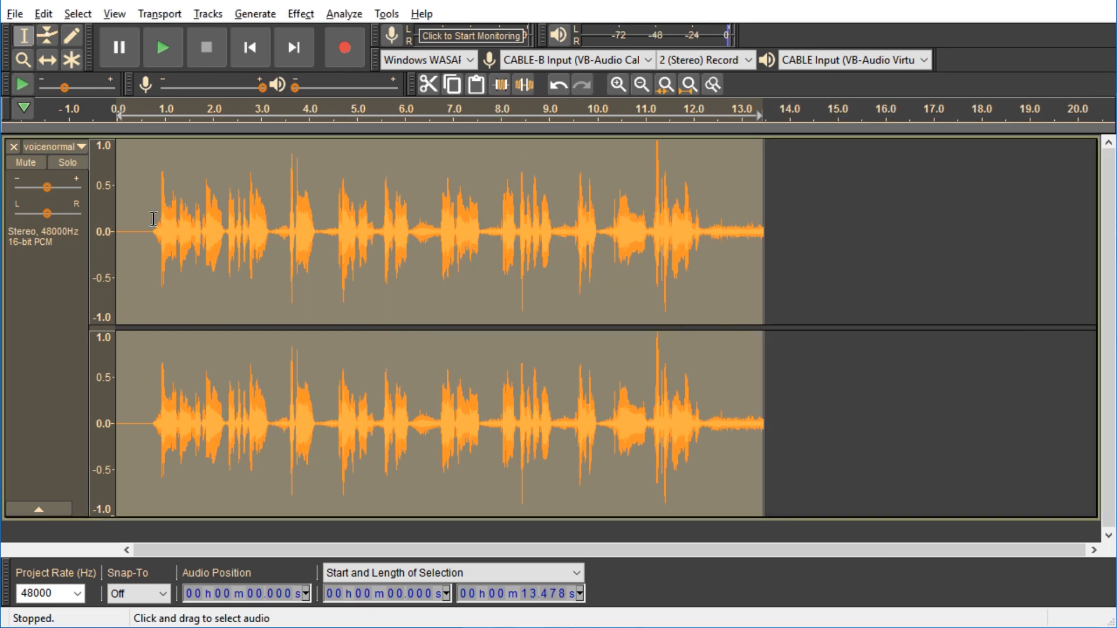
Step: Play back the tempo-changed track from near its start and stop playback
click(154, 218)
key(space)
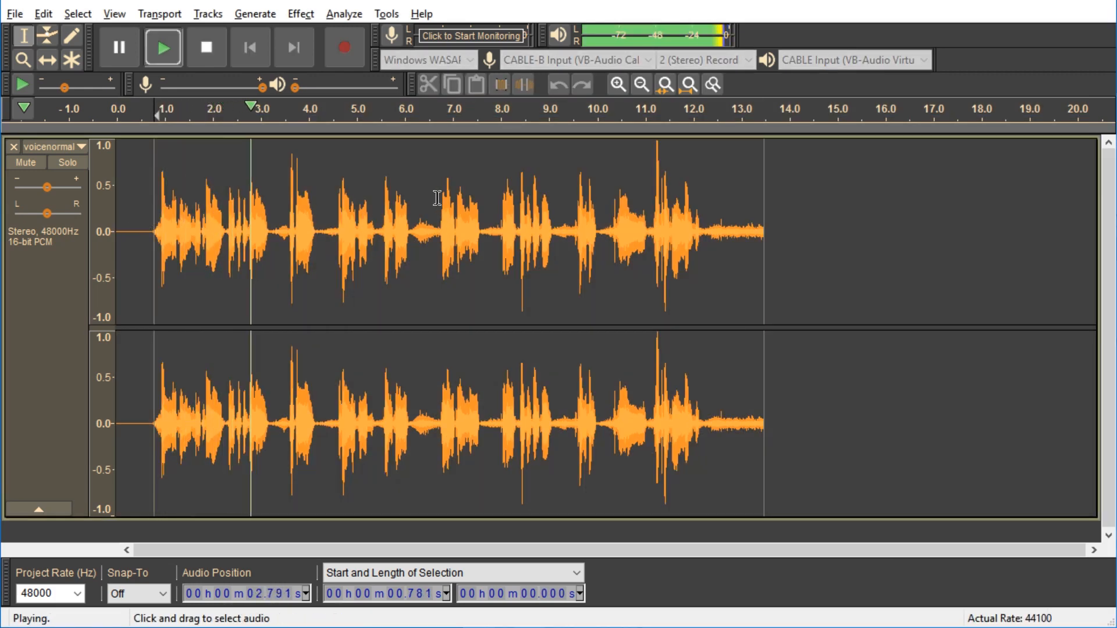
key(space)
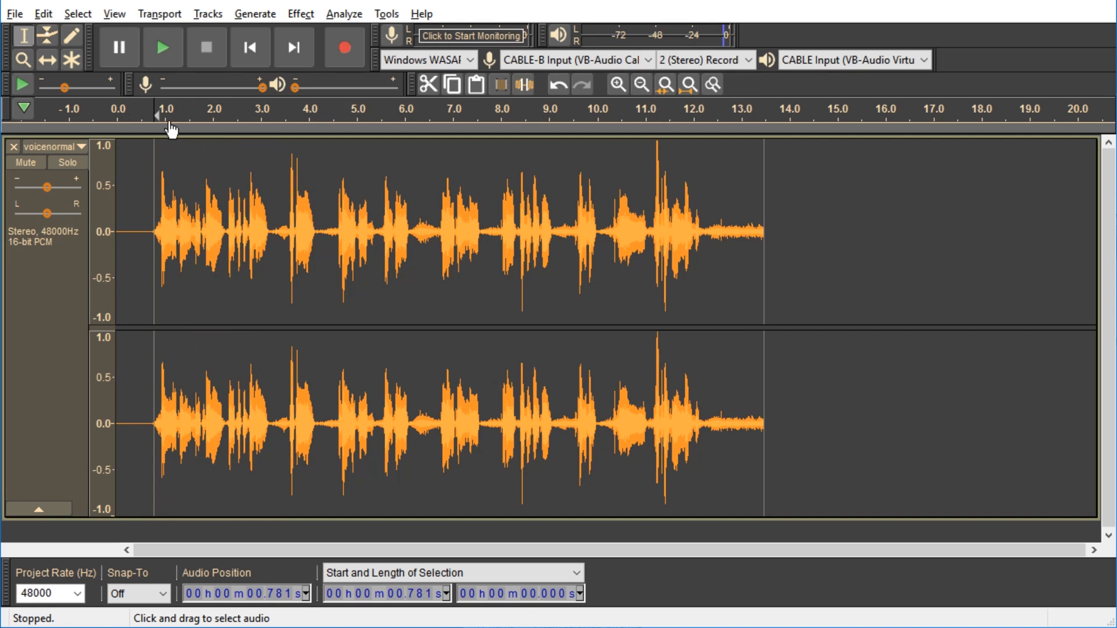
Step: Export the track as voicefast.wav, accepting the default channel mixing and metadata
click(14, 14)
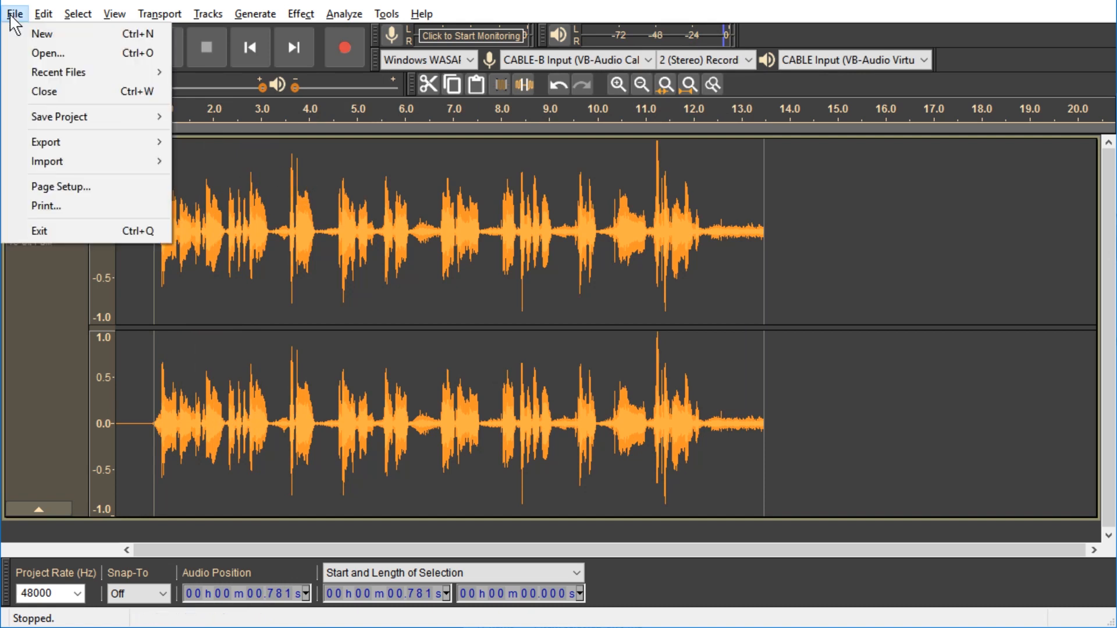
mouse_move(96, 135)
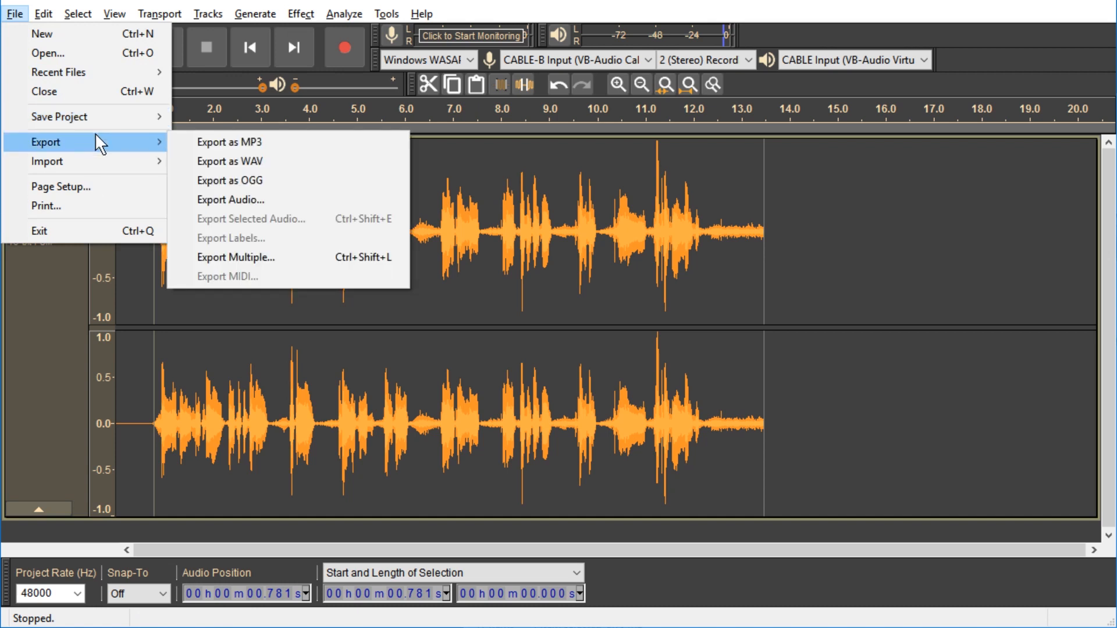
click(250, 163)
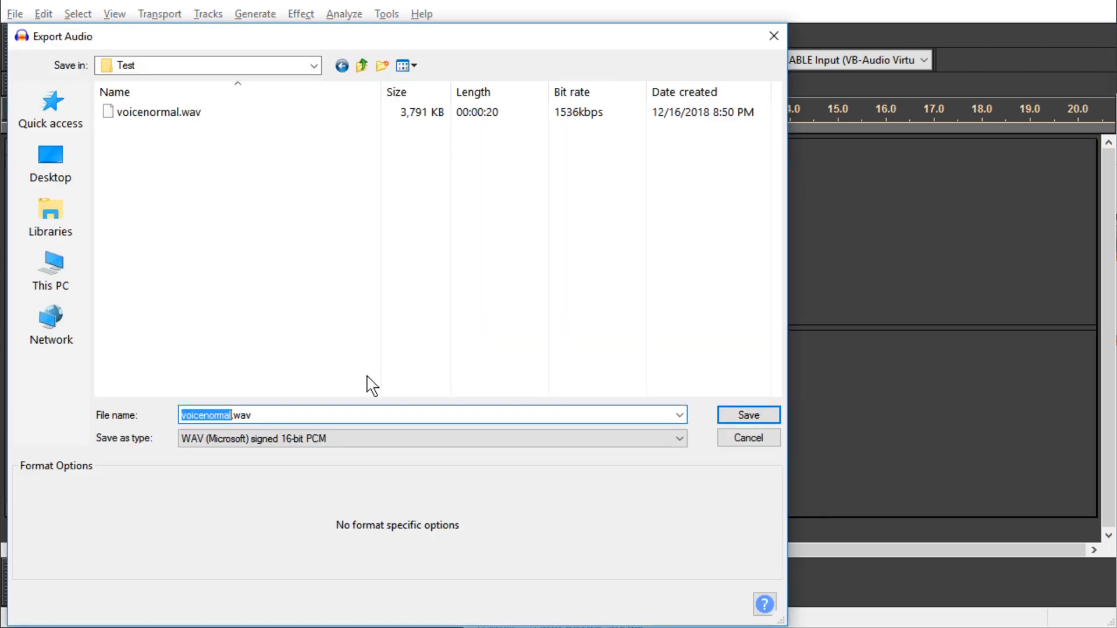
text(voice)
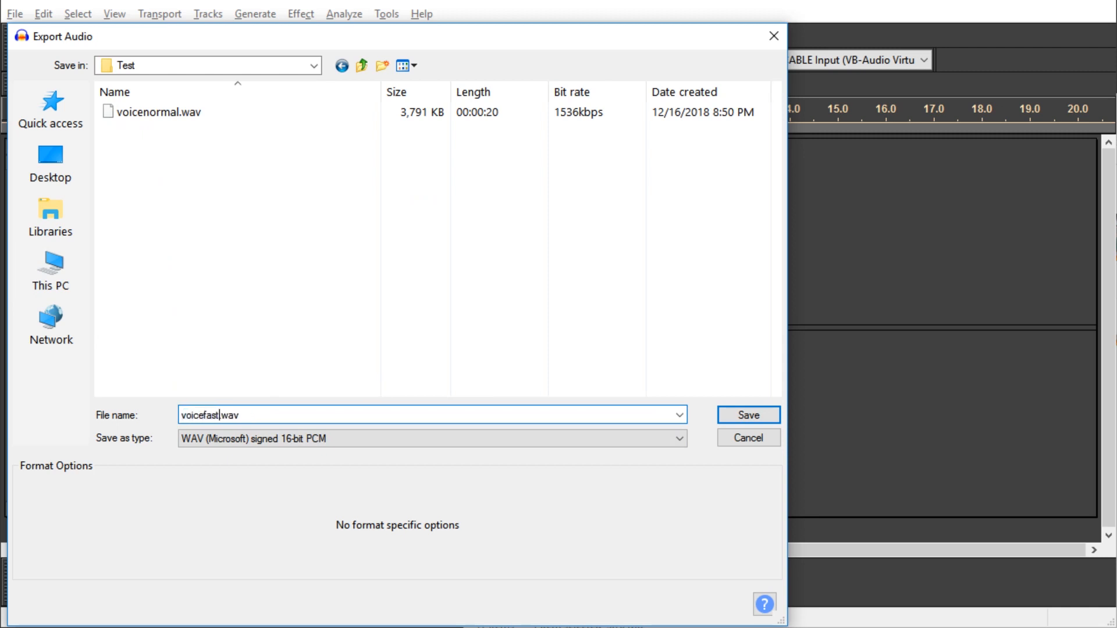
key(Return)
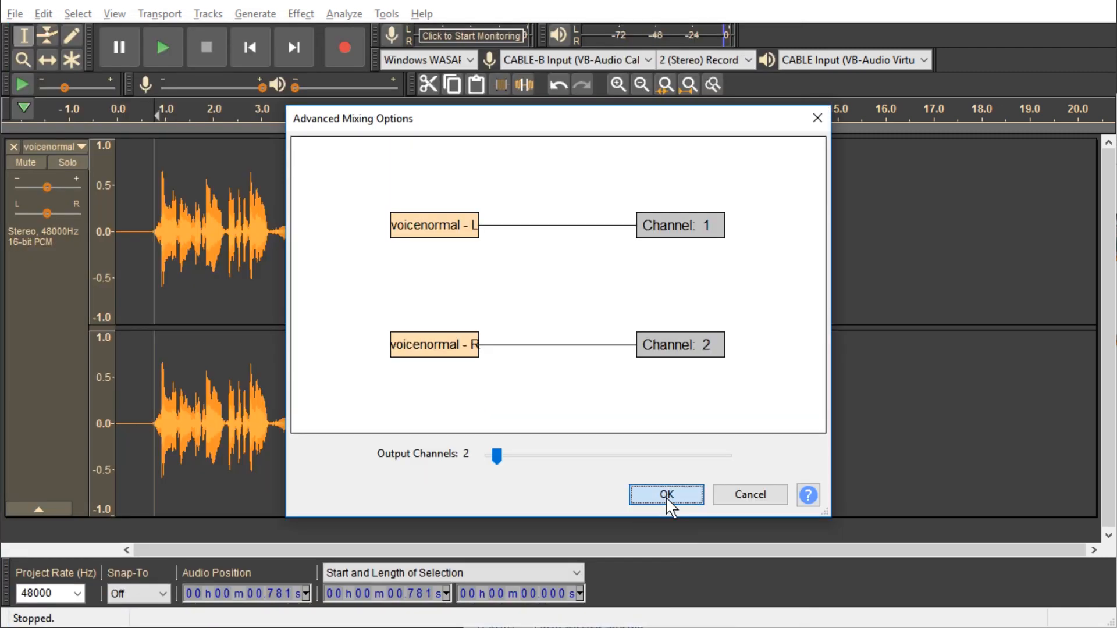
click(667, 502)
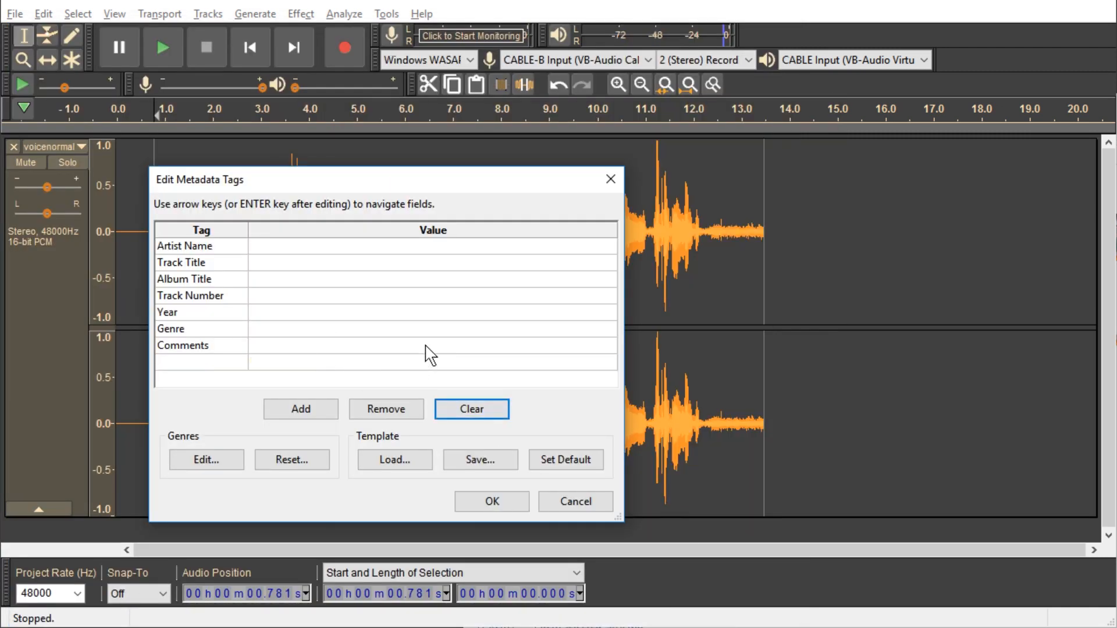
click(492, 501)
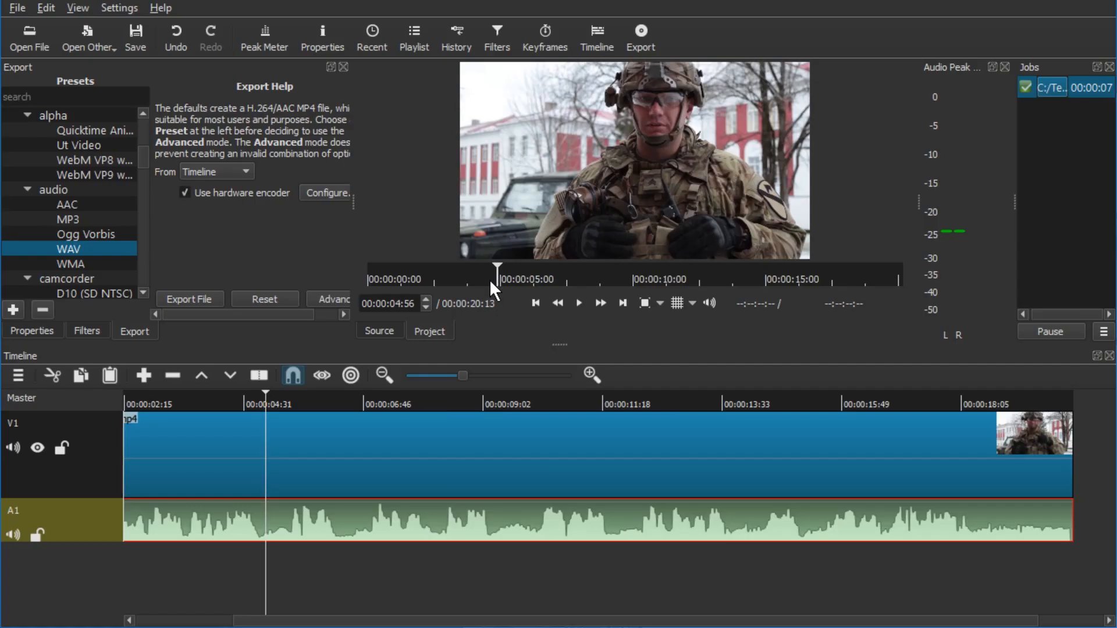
Step: Switch to Shotcut and open voicefast.wav from the Test folder in the source player
key(alt+Tab)
click(560, 480)
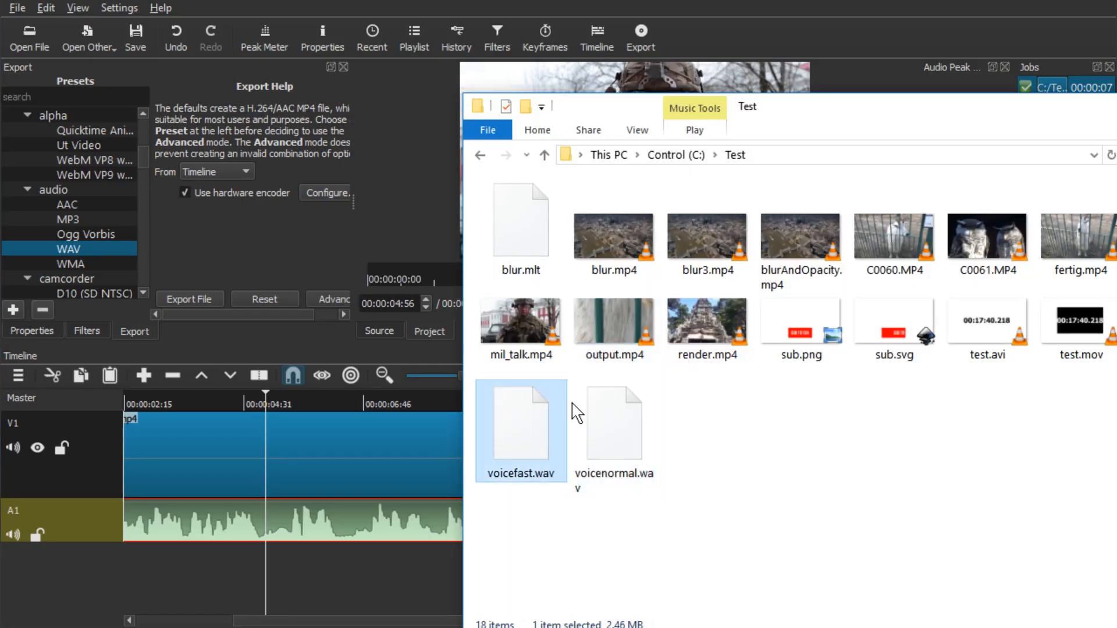
drag(581, 110, 863, 100)
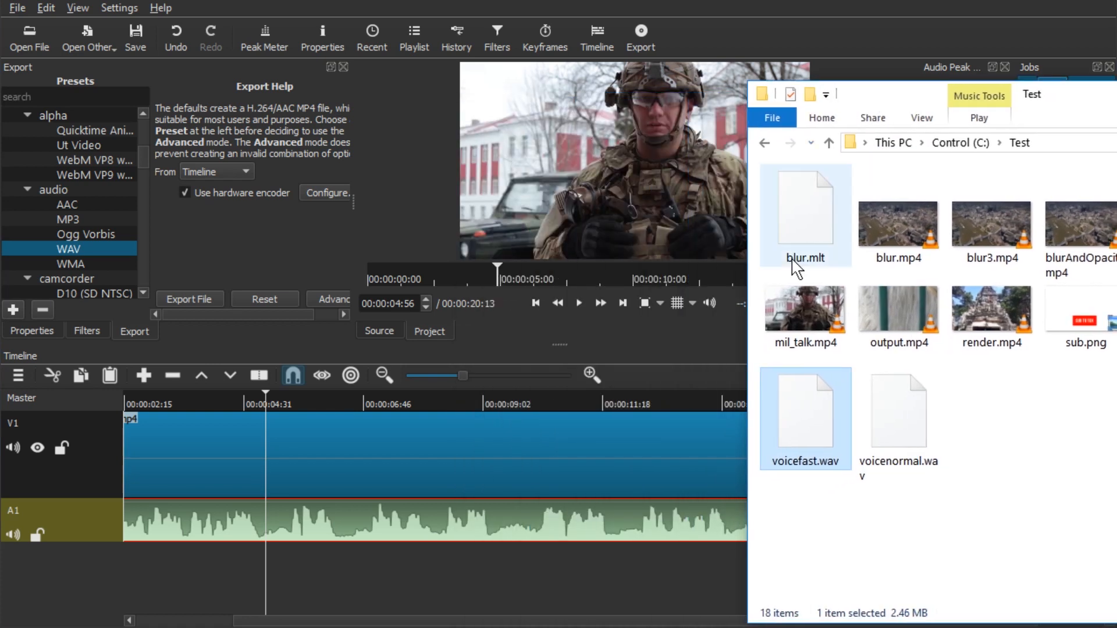
drag(762, 428, 518, 211)
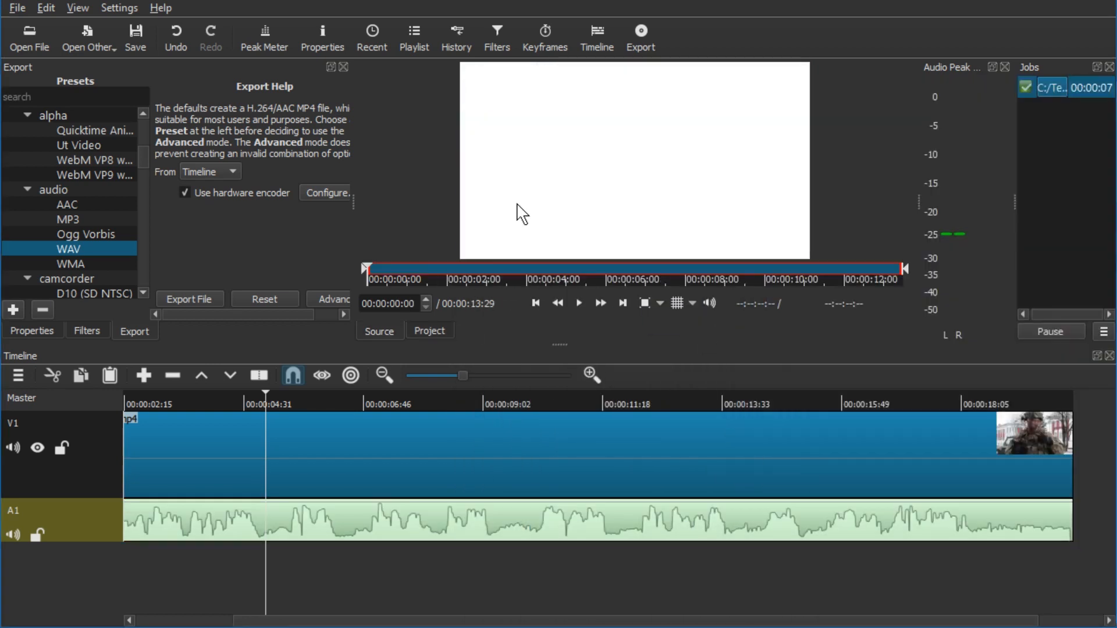
Step: Add voicefast.wav from the source player onto the A1 audio track after the existing audio
key(space)
scroll(326, 498, down, 2)
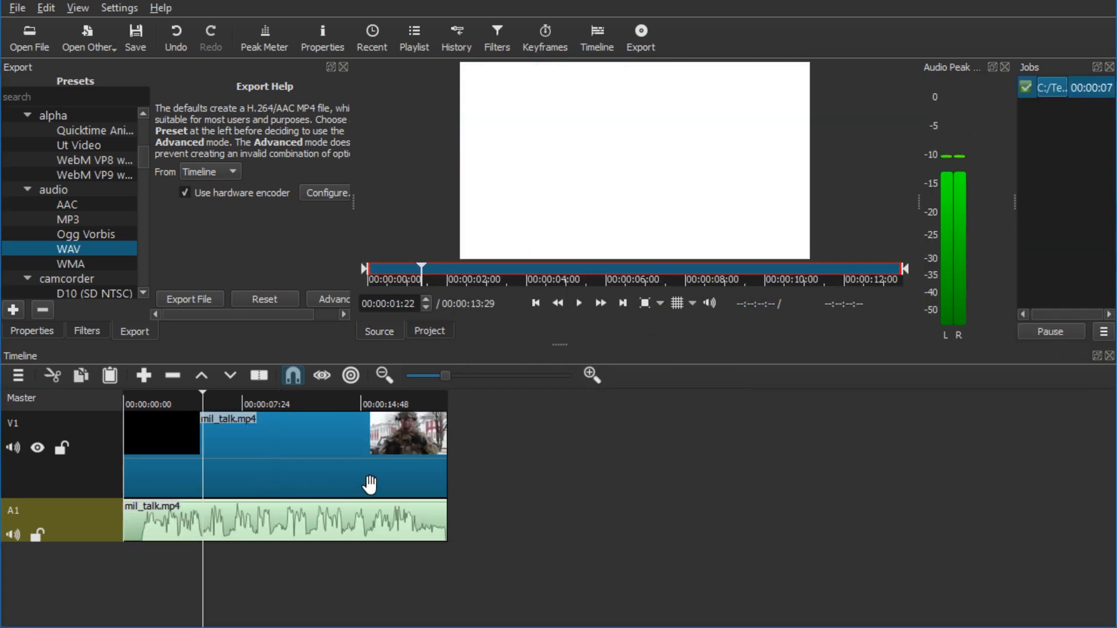
scroll(265, 501, down, 1)
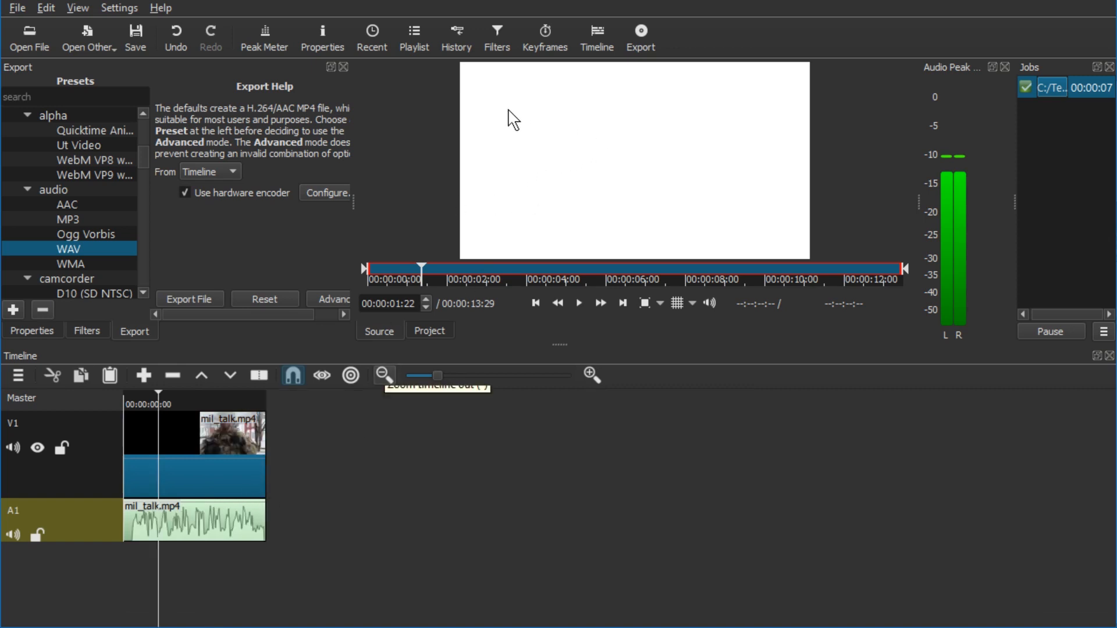
drag(590, 152, 197, 542)
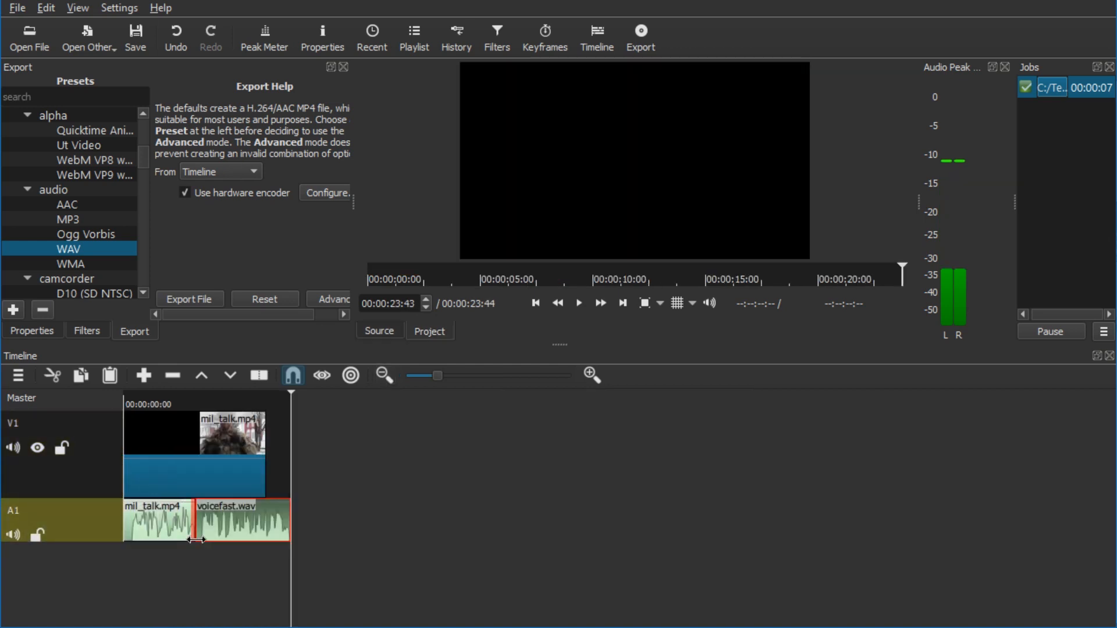
Step: Delete the original mil_talk.mp4 audio clip on A1 and move voicefast.wav to the start of the track
click(160, 523)
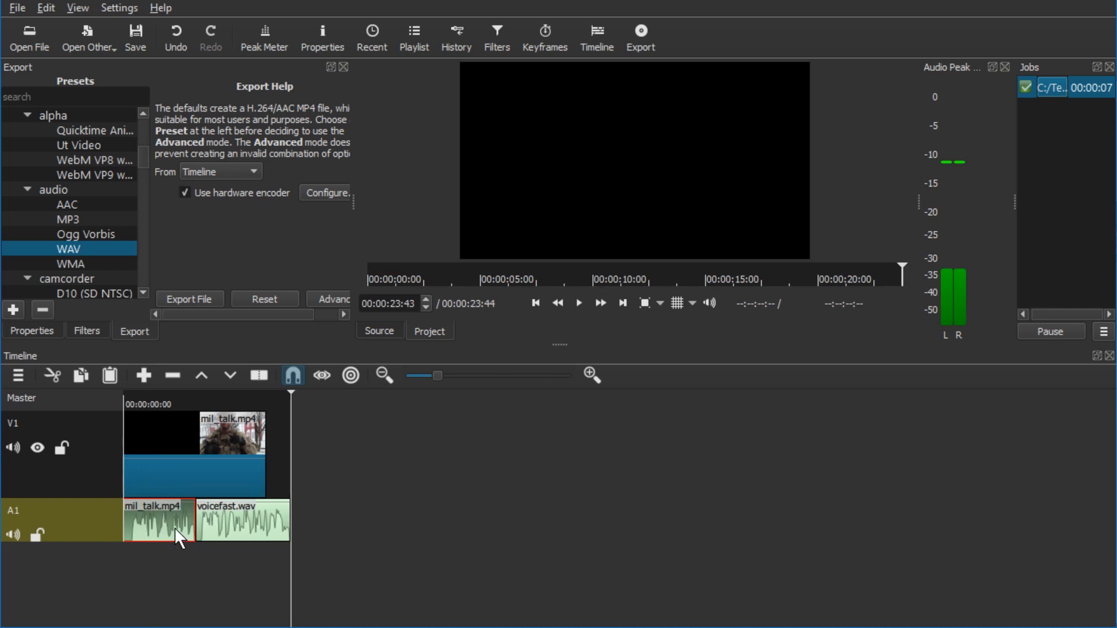
key(Delete)
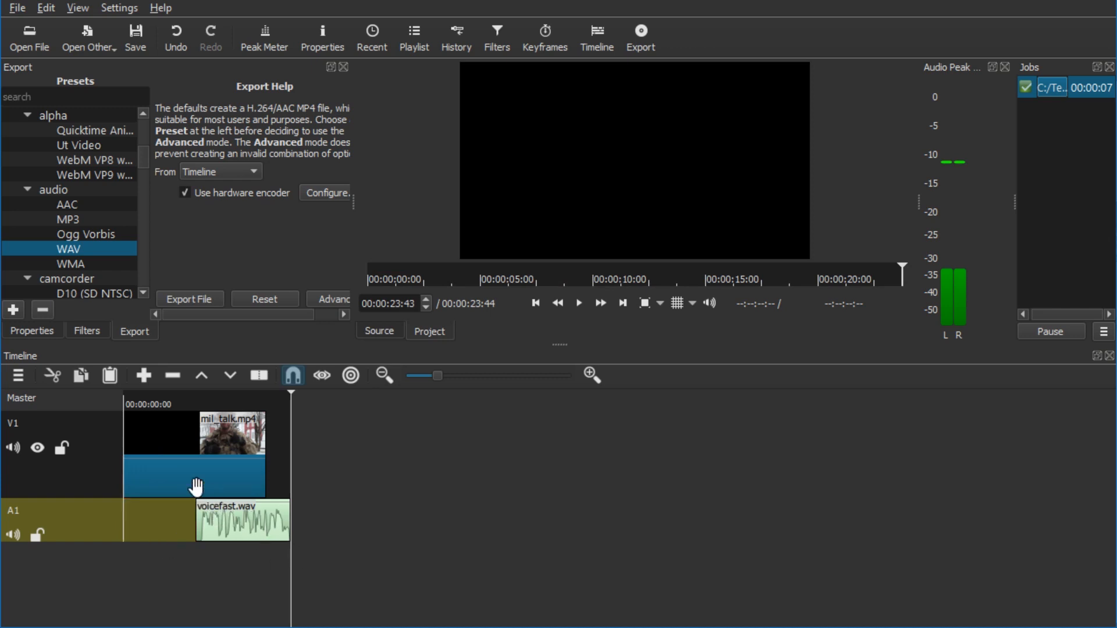
click(205, 531)
drag(205, 530, 138, 532)
Step: Set the mil_talk.mp4 video clip's speed to 1.5 and play the timeline from the start
click(213, 446)
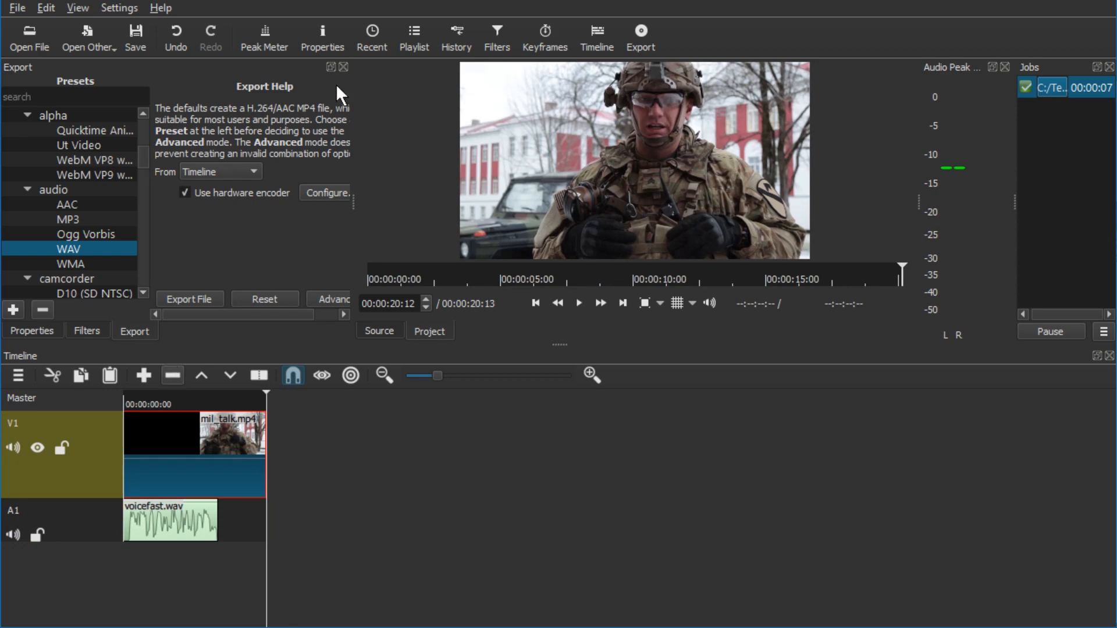
click(333, 45)
click(62, 179)
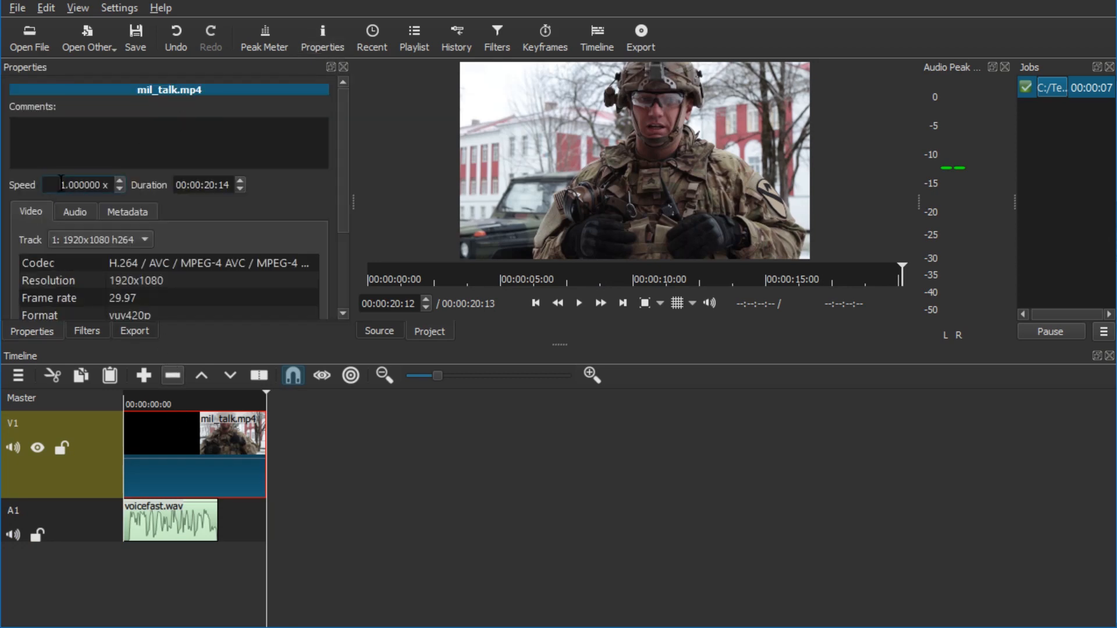
key(ctrl+a)
text(1.5)
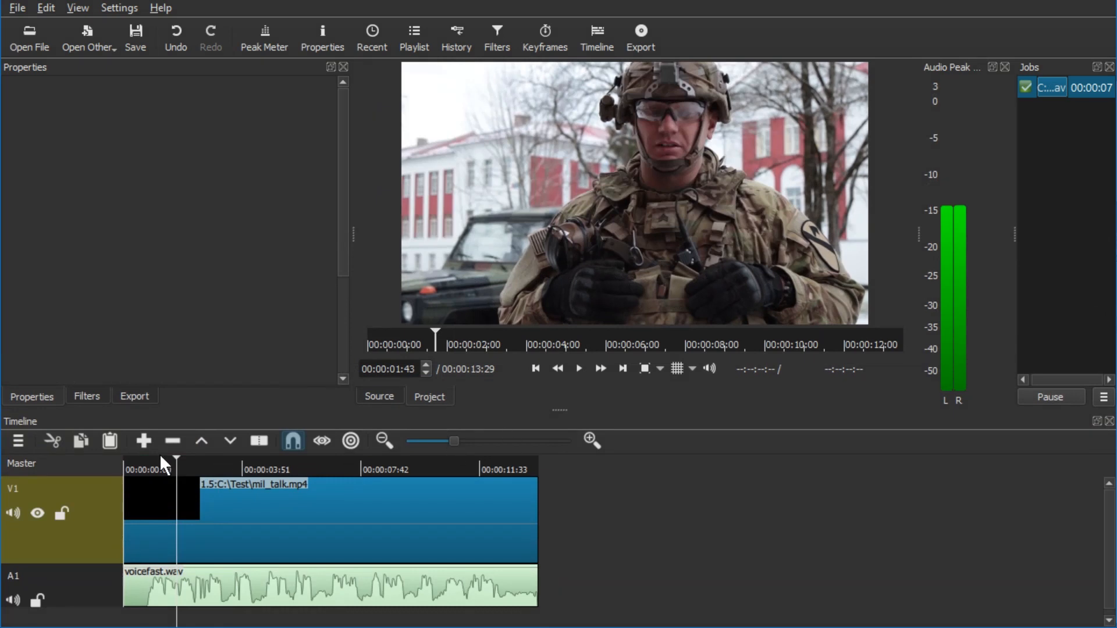
drag(152, 466, 128, 469)
key(space)
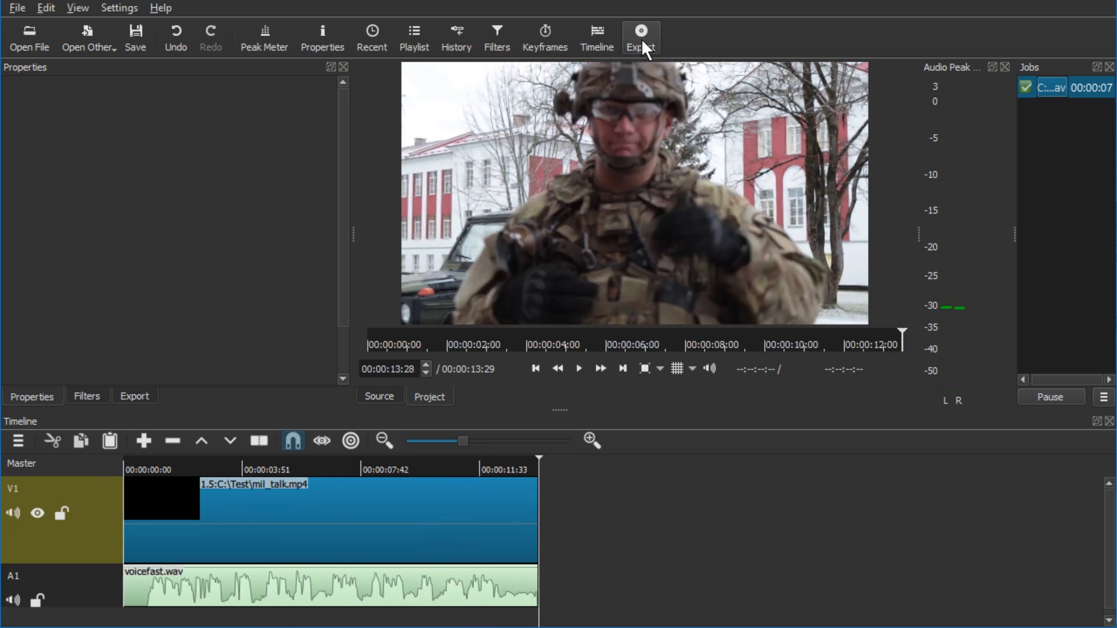
Step: Export the timeline with the YouTube preset as speedupvideo.mp4 in the Test folder
click(644, 48)
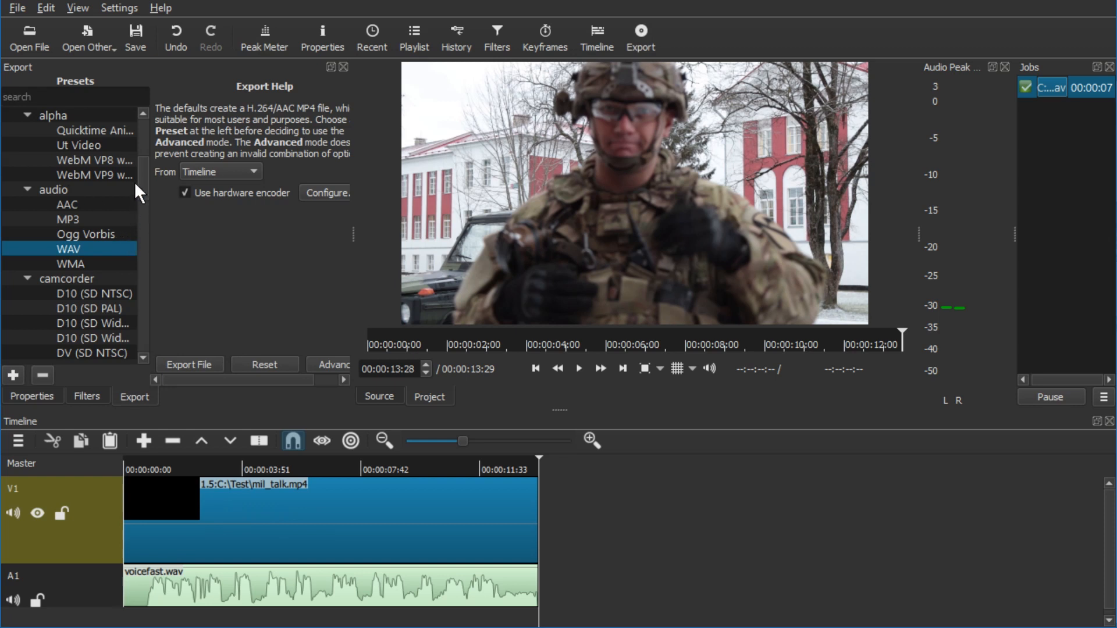
drag(134, 181, 134, 151)
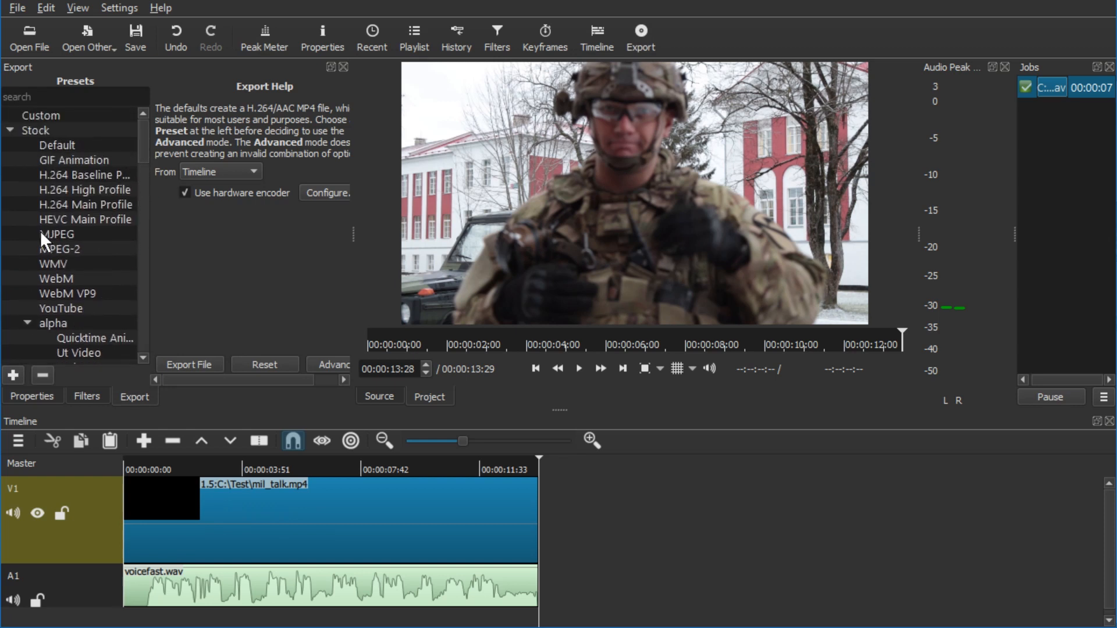
click(75, 308)
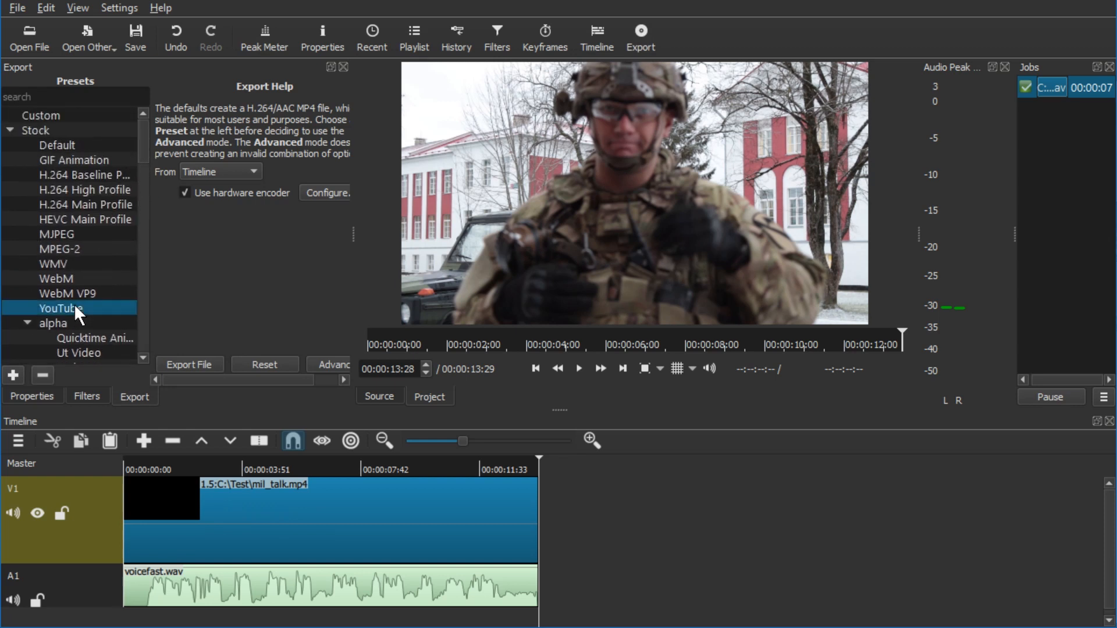
click(191, 360)
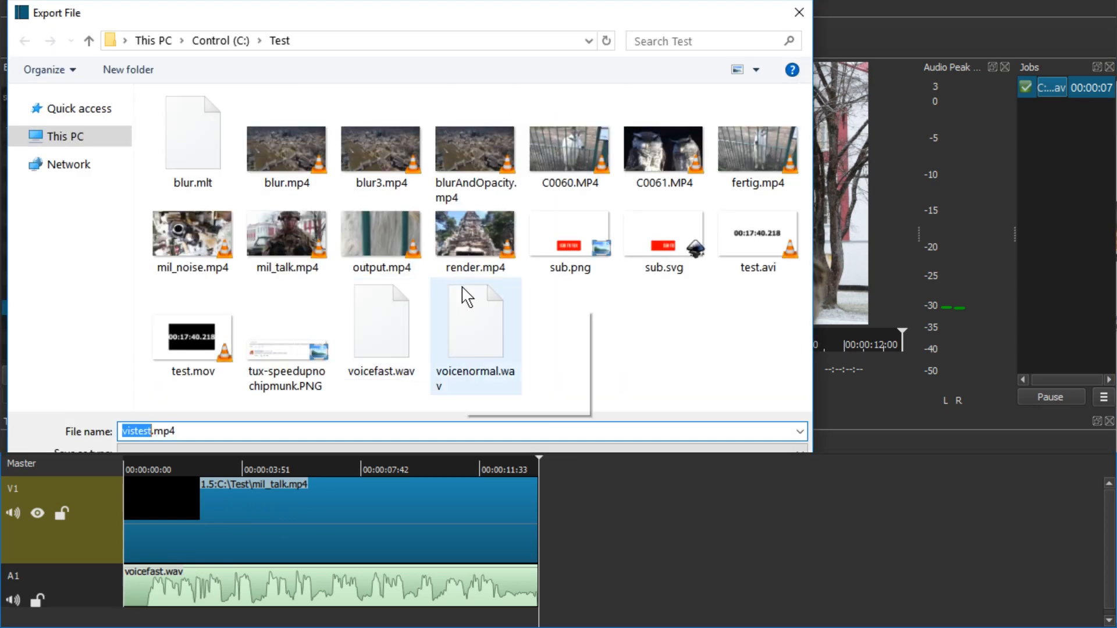
text(speedupvideo)
key(Return)
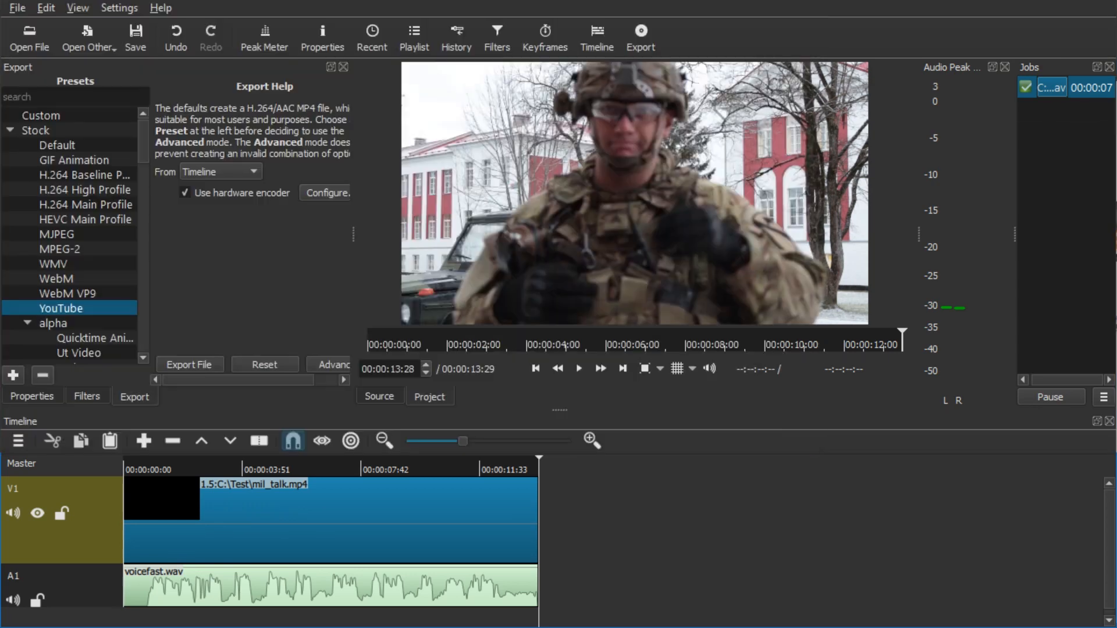